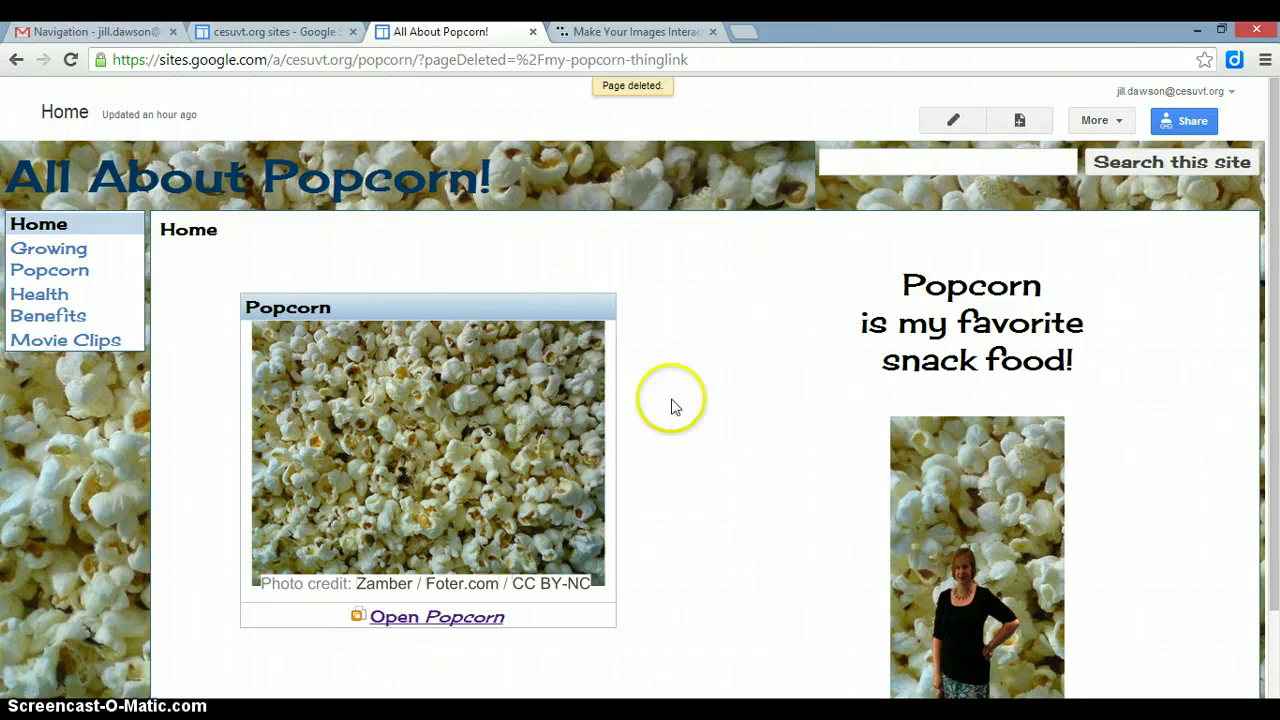
Create a top-level Web Page titled 'Popcorn ThingLink' in the All About Popcorn site
{"action": "left_click", "coordinate": [1018, 124]}
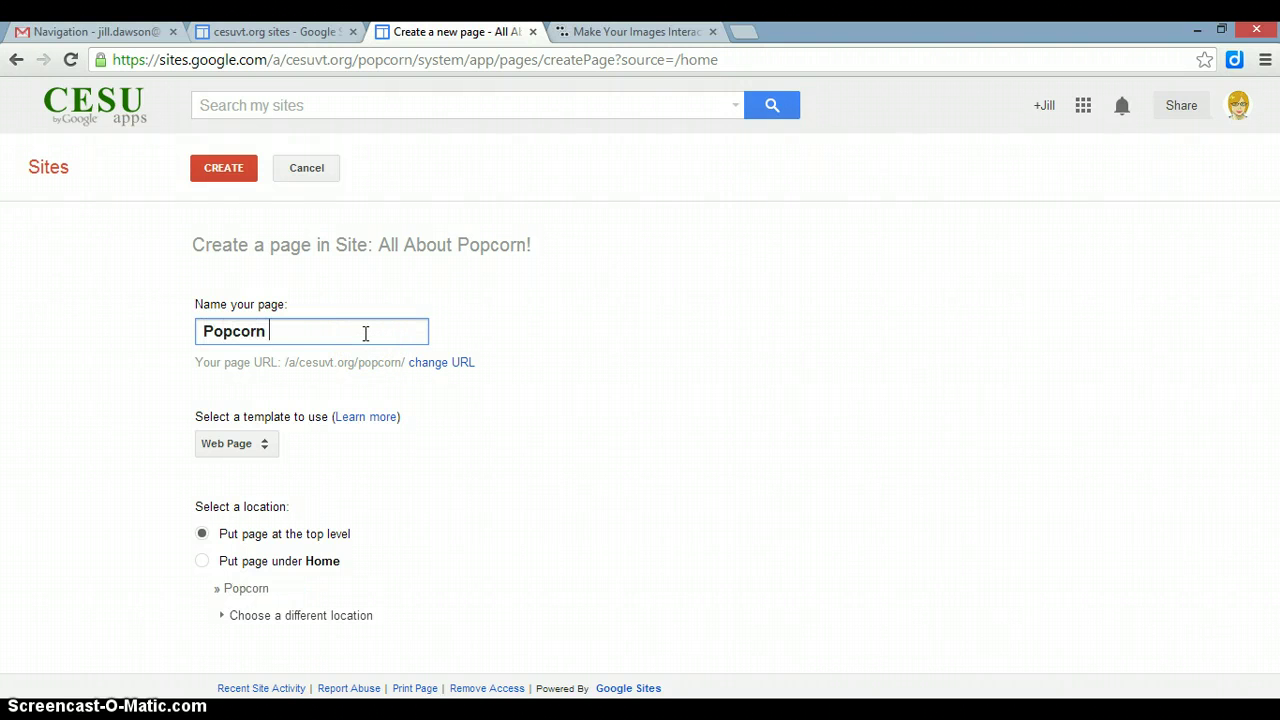
{"action": "type", "text": "Popcorn ThingLink"}
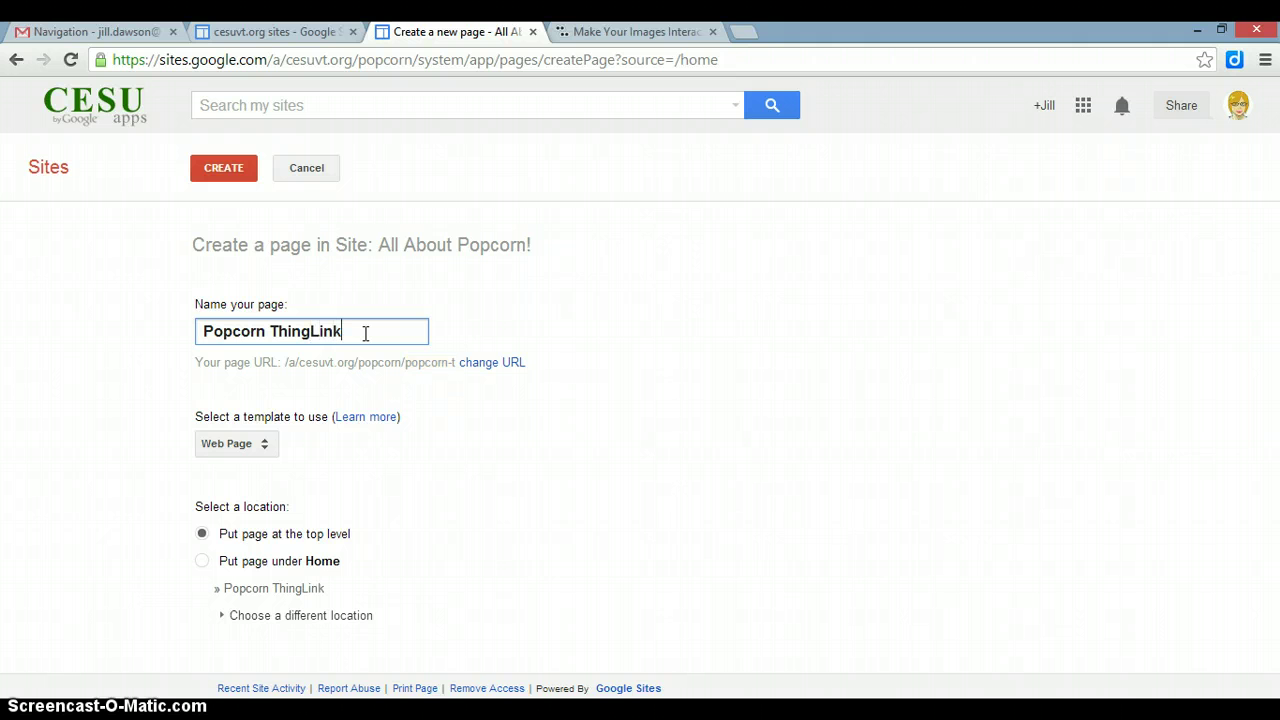
{"action": "left_click", "coordinate": [218, 170]}
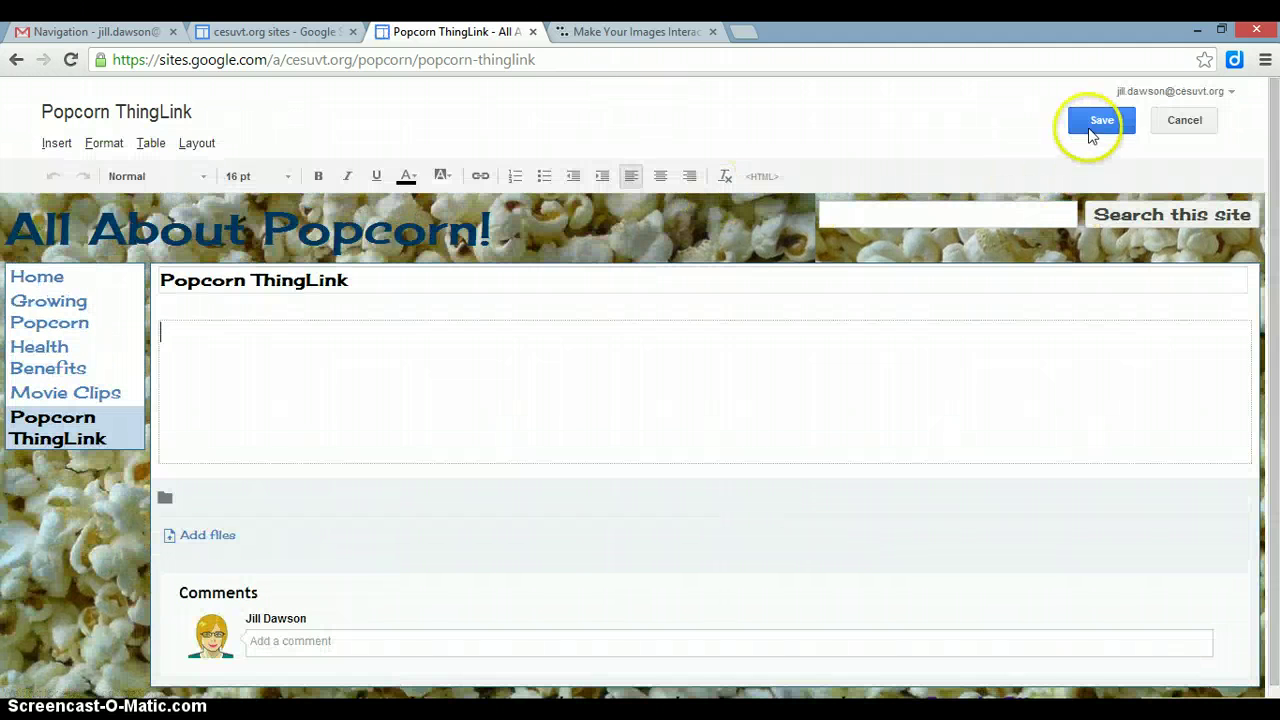
Save the empty page, then turn off attachments and comments in its page settings
{"action": "left_click", "coordinate": [1089, 118]}
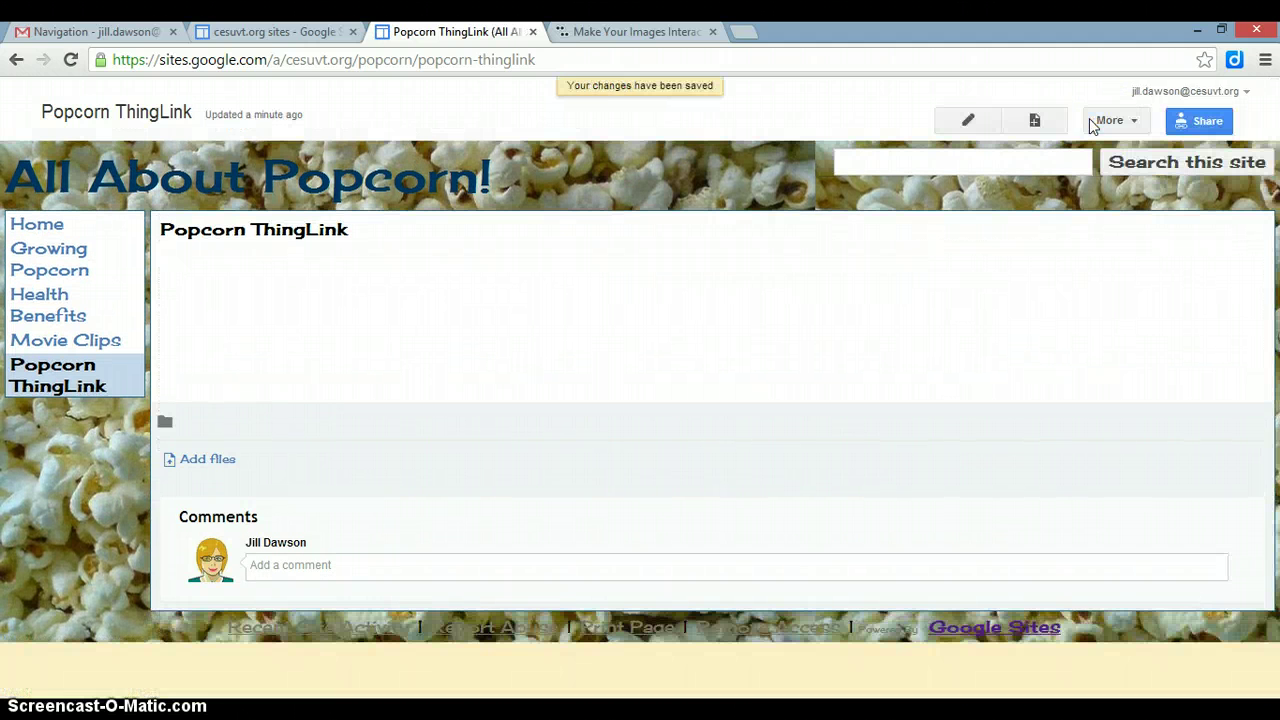
{"action": "left_click", "coordinate": [1136, 122]}
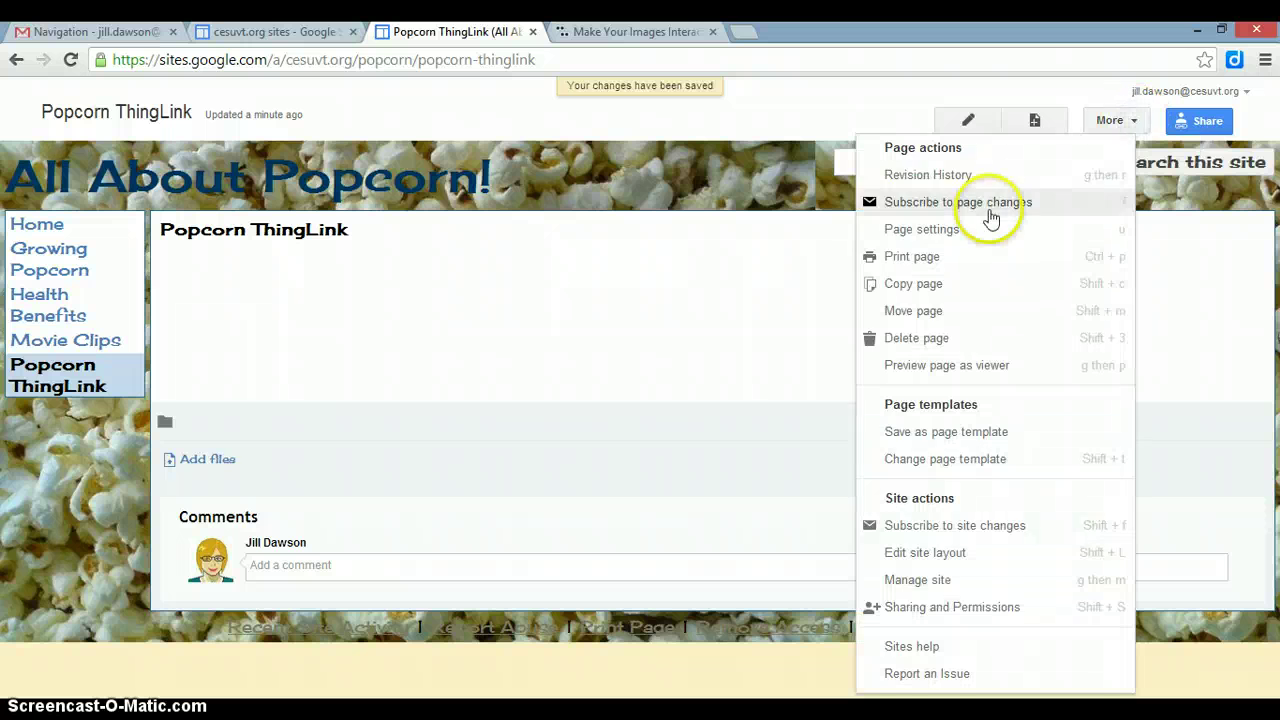
{"action": "left_click", "coordinate": [948, 233]}
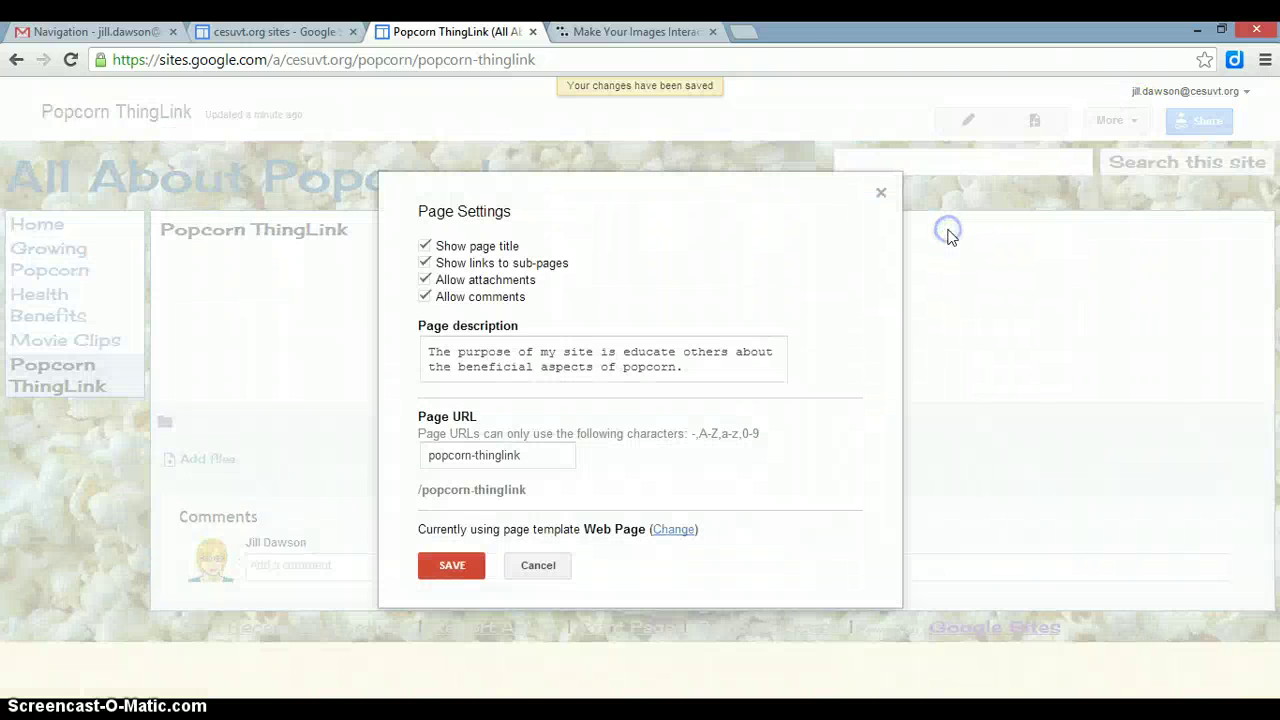
{"action": "left_click", "coordinate": [424, 280]}
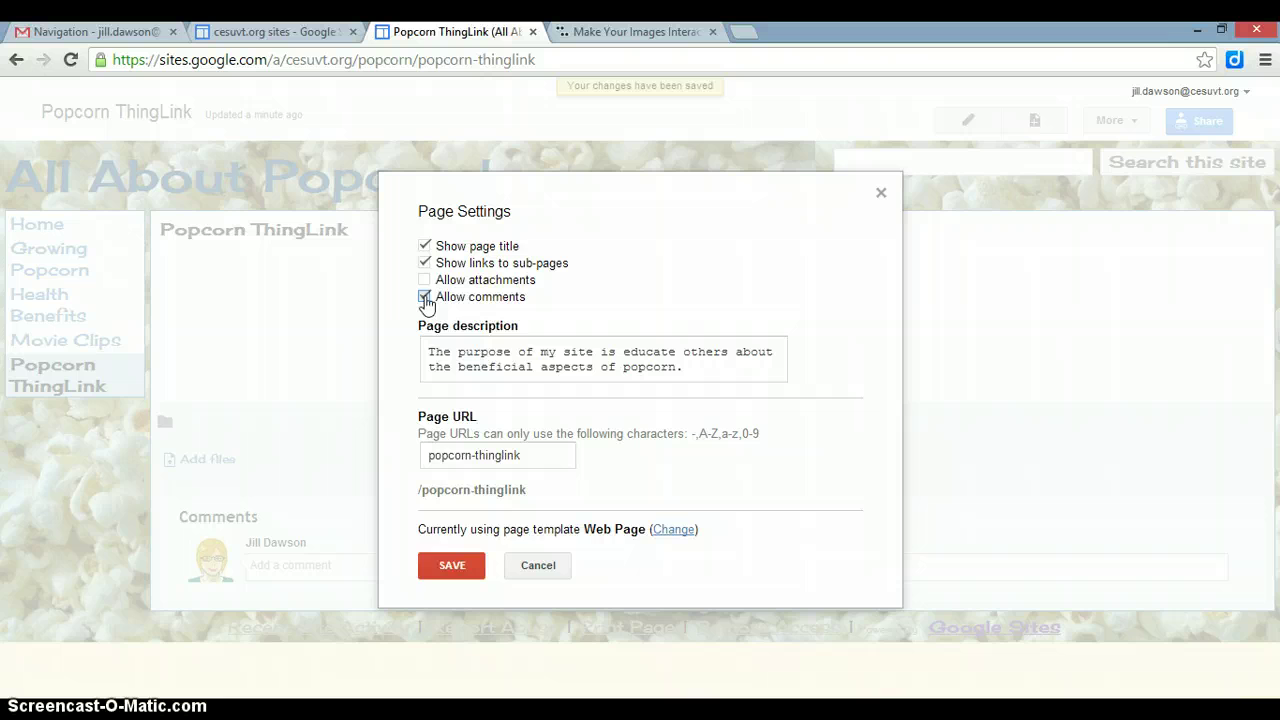
{"action": "left_click", "coordinate": [425, 297]}
{"action": "left_click", "coordinate": [432, 566]}
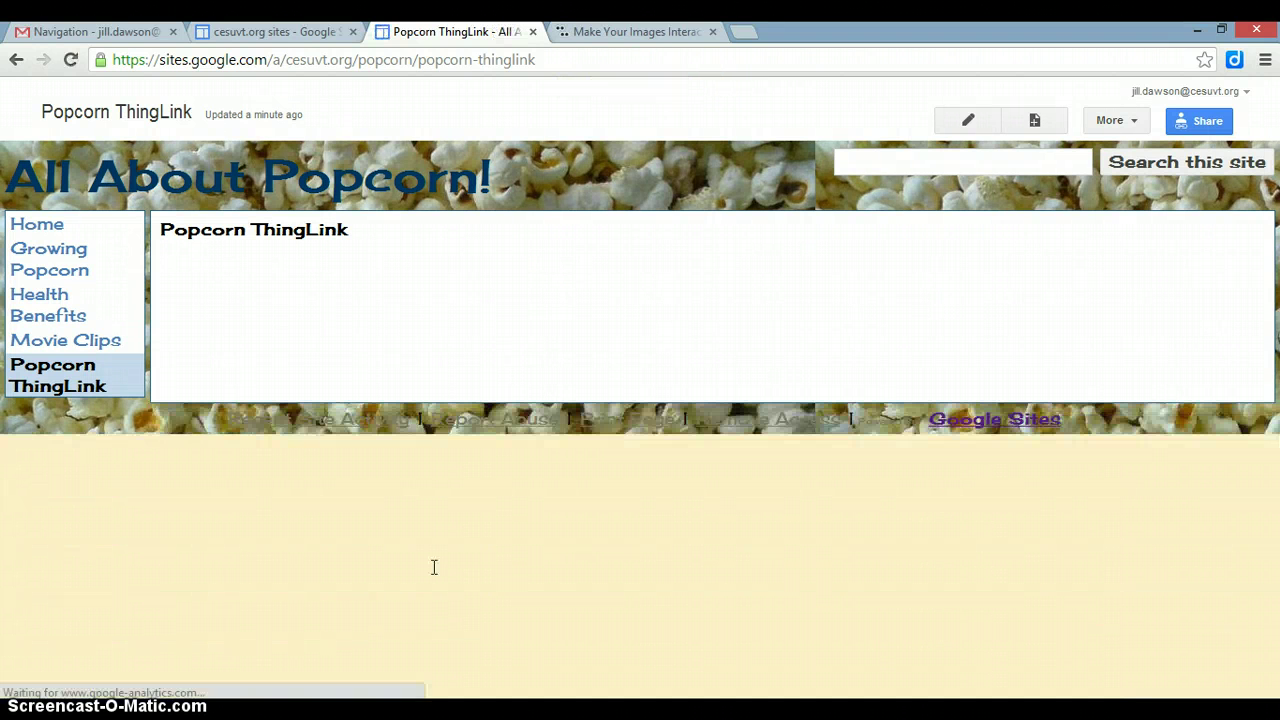
Switch to the ThingLink tab and log in with the saved account e-mail and password
{"action": "left_click", "coordinate": [556, 239]}
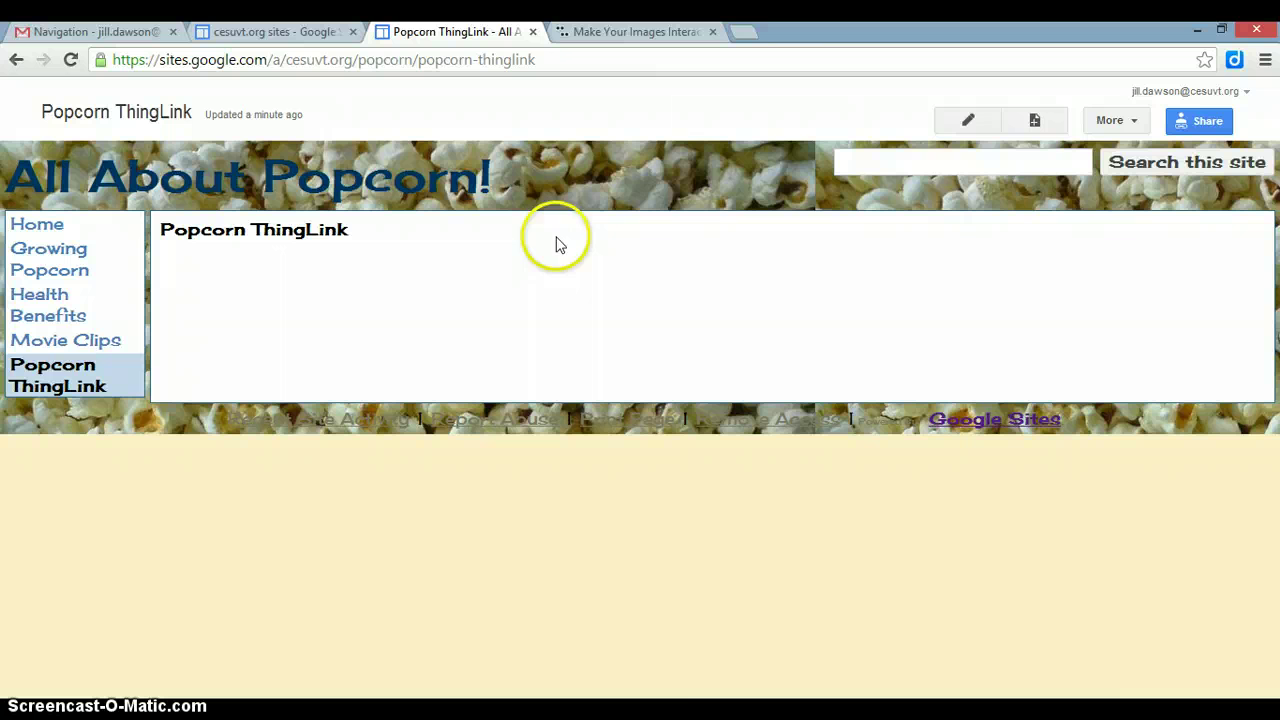
{"action": "left_click", "coordinate": [627, 36]}
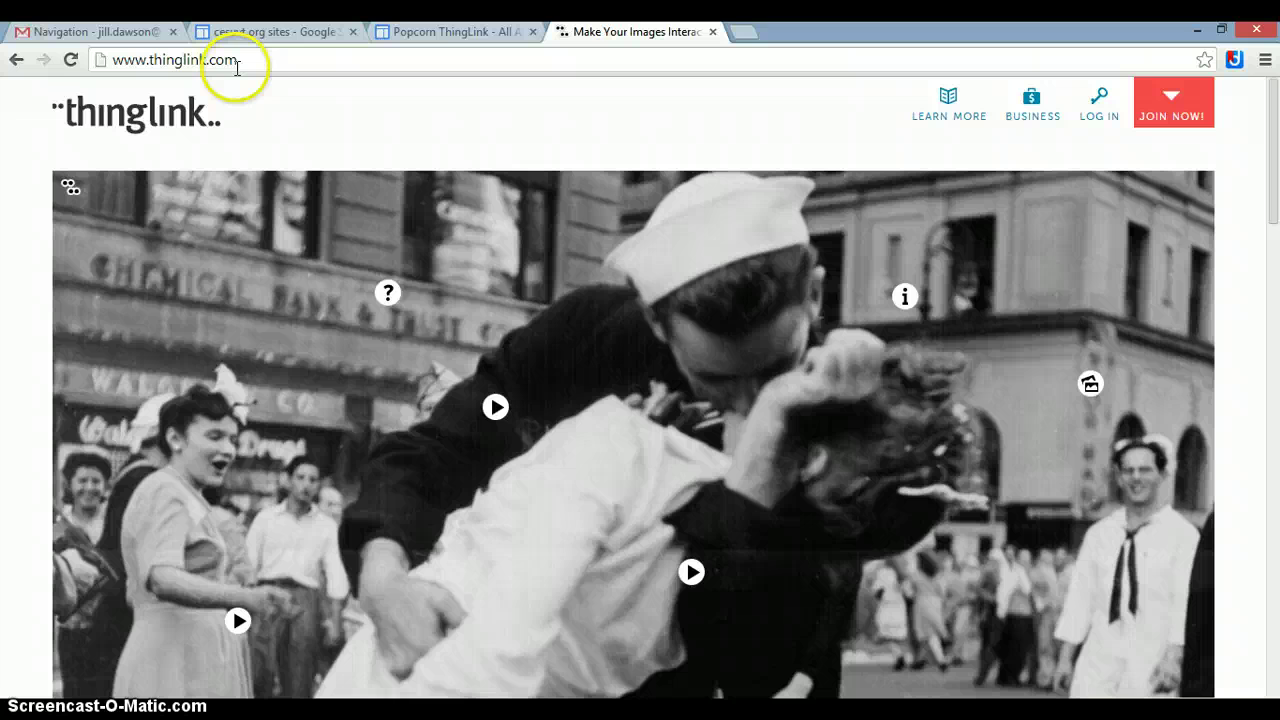
{"action": "left_click", "coordinate": [1097, 115]}
{"action": "left_click", "coordinate": [976, 229]}
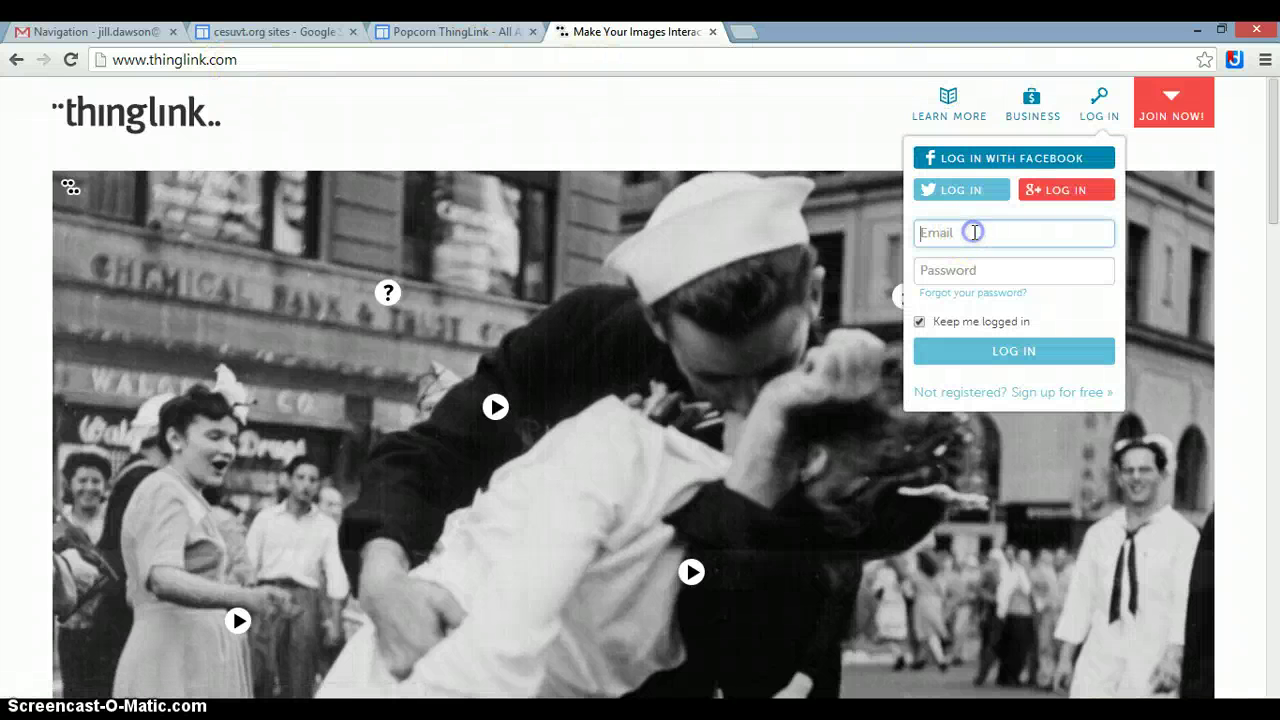
{"action": "type", "text": "jill"}
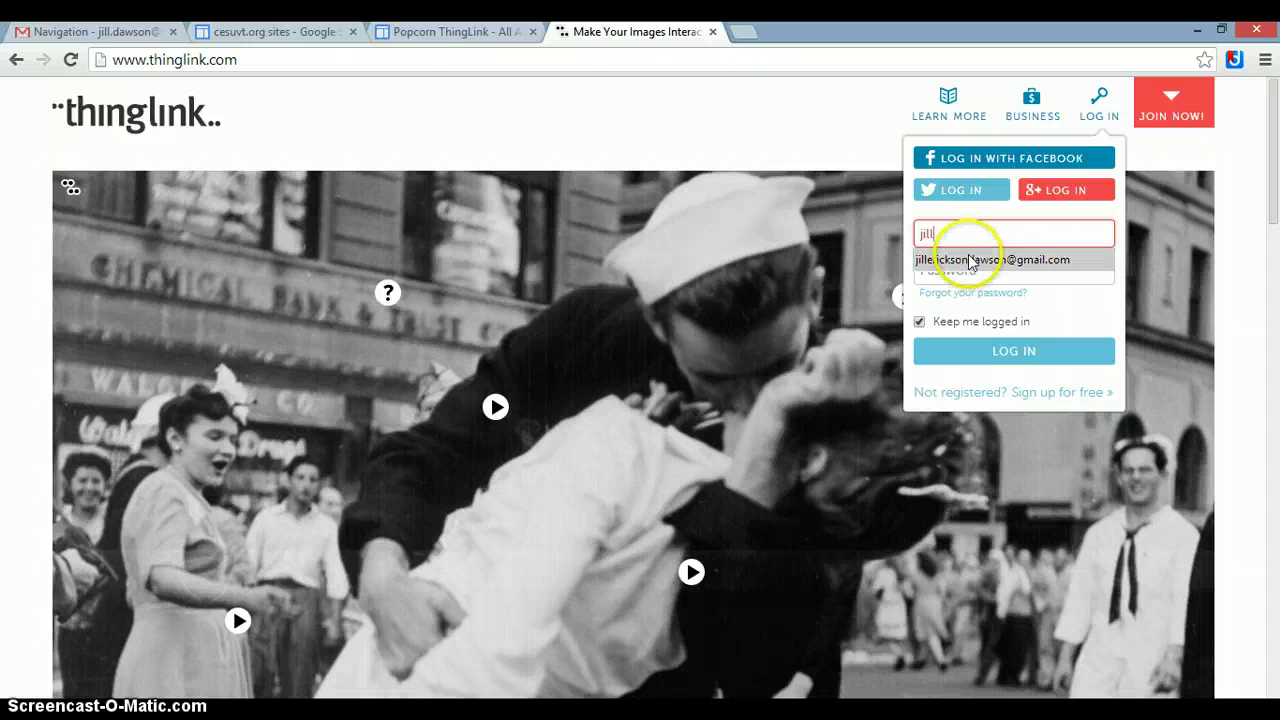
{"action": "left_click", "coordinate": [968, 256]}
{"action": "left_click", "coordinate": [955, 276]}
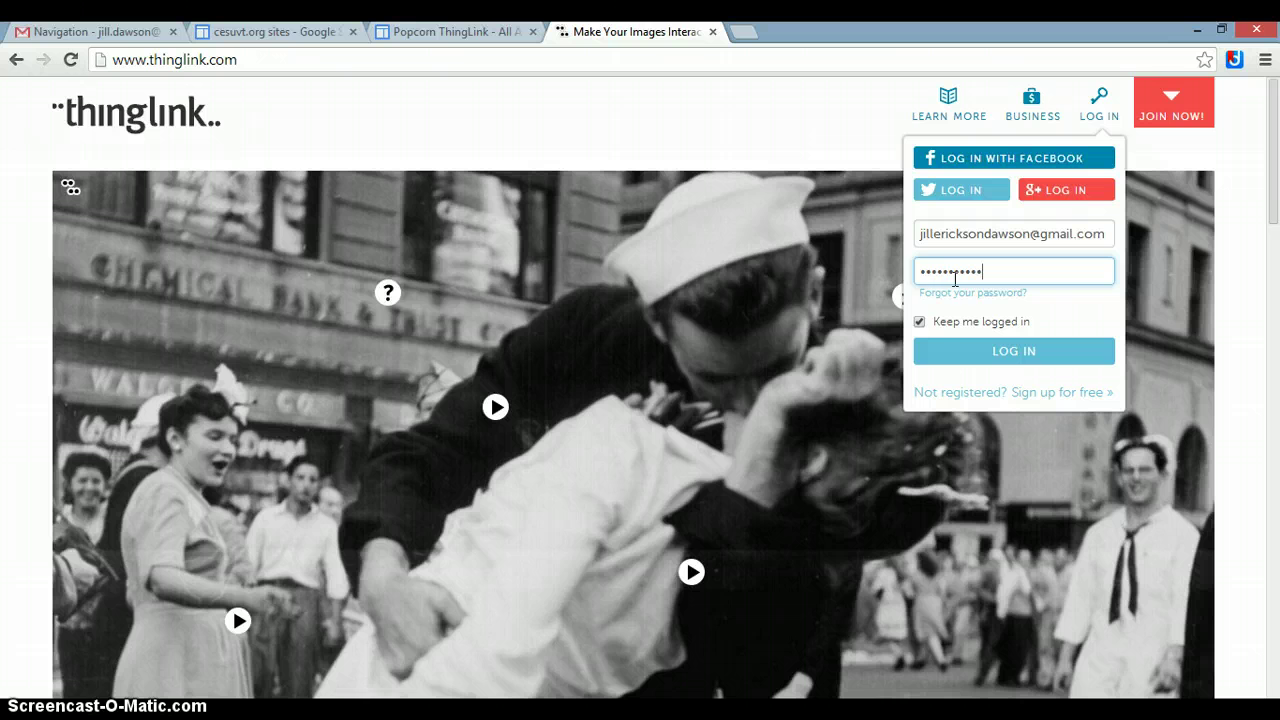
{"action": "left_click", "coordinate": [937, 351]}
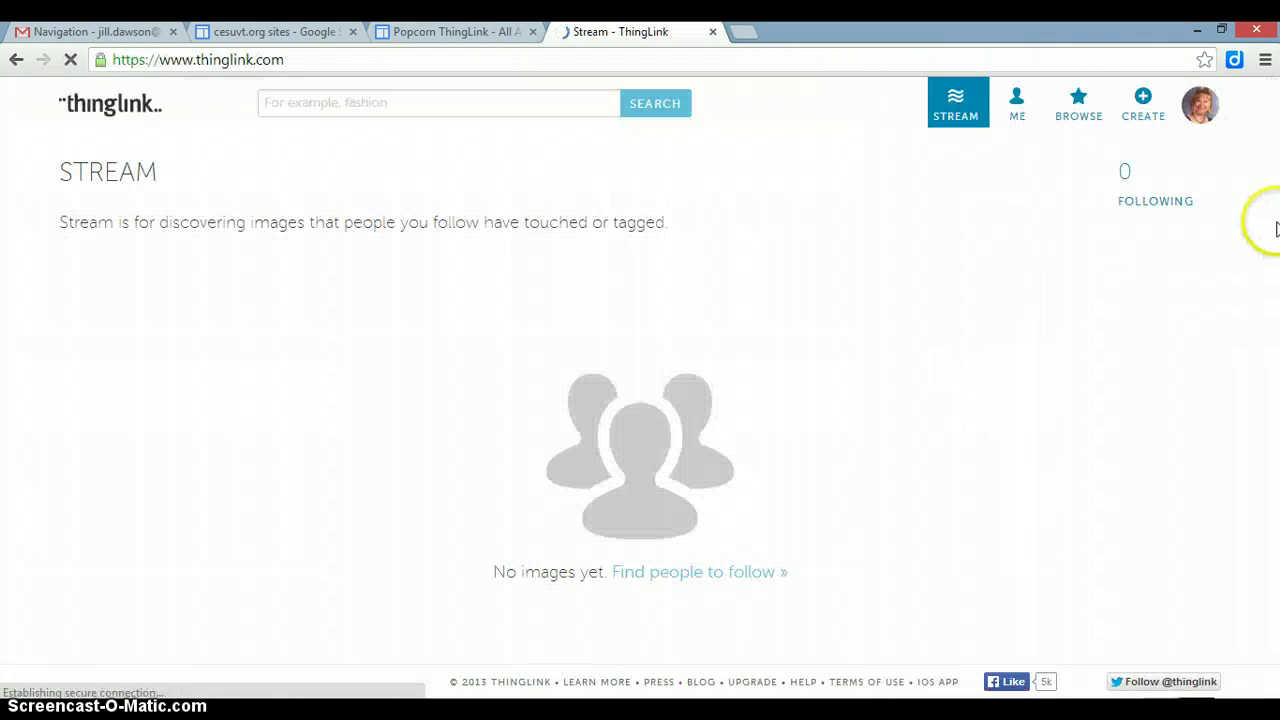
Open ThingLink's Help Center from the account menu and go to the Embedding Images article
{"action": "left_click", "coordinate": [1232, 100]}
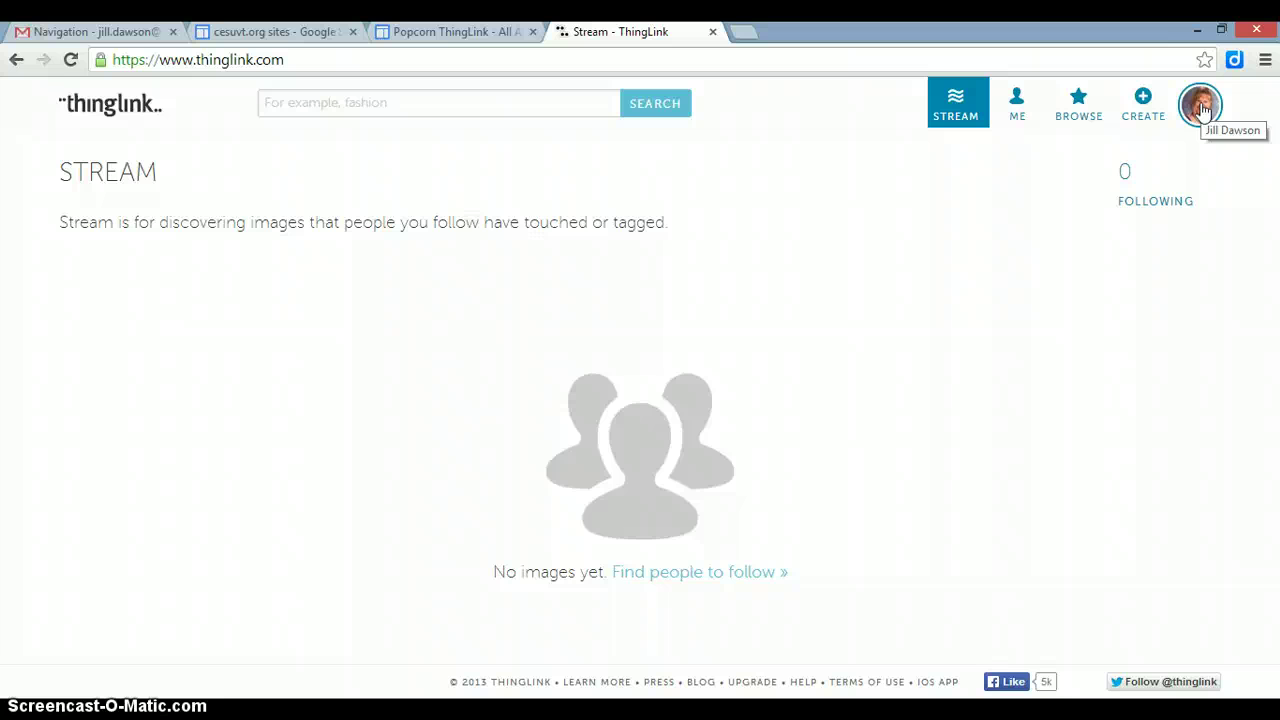
{"action": "left_click", "coordinate": [1203, 110]}
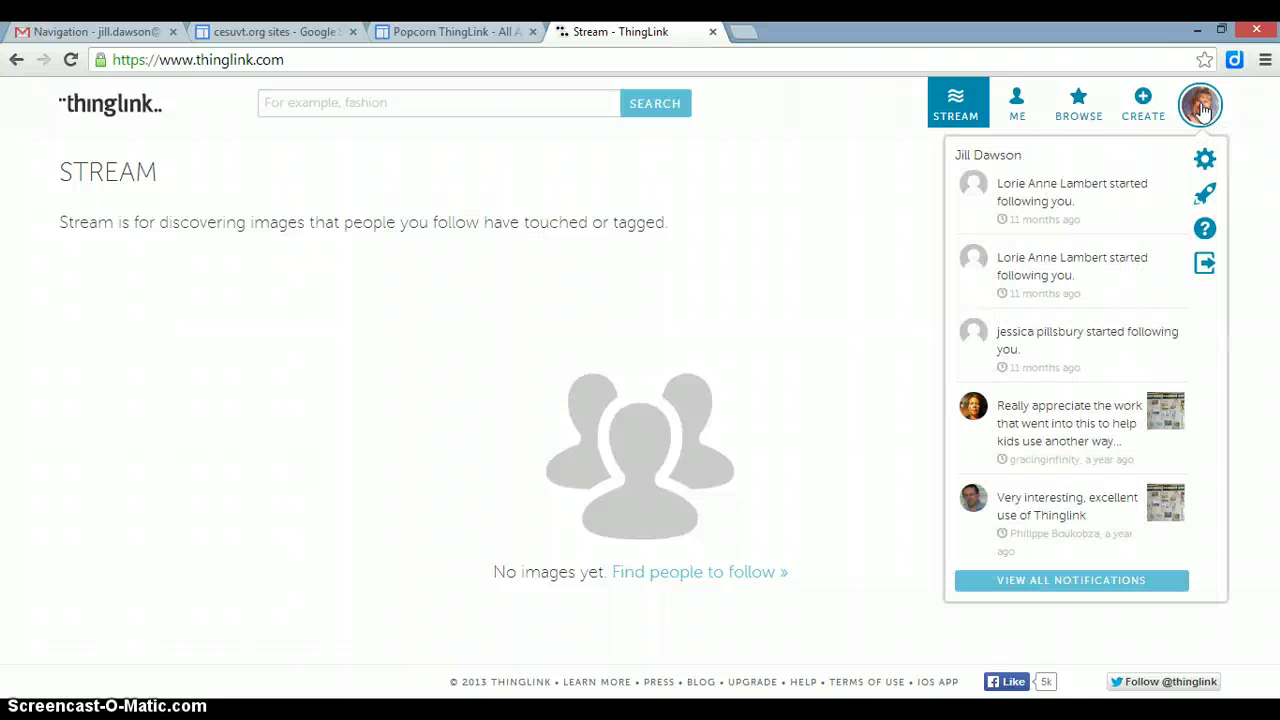
{"action": "left_click", "coordinate": [1206, 230]}
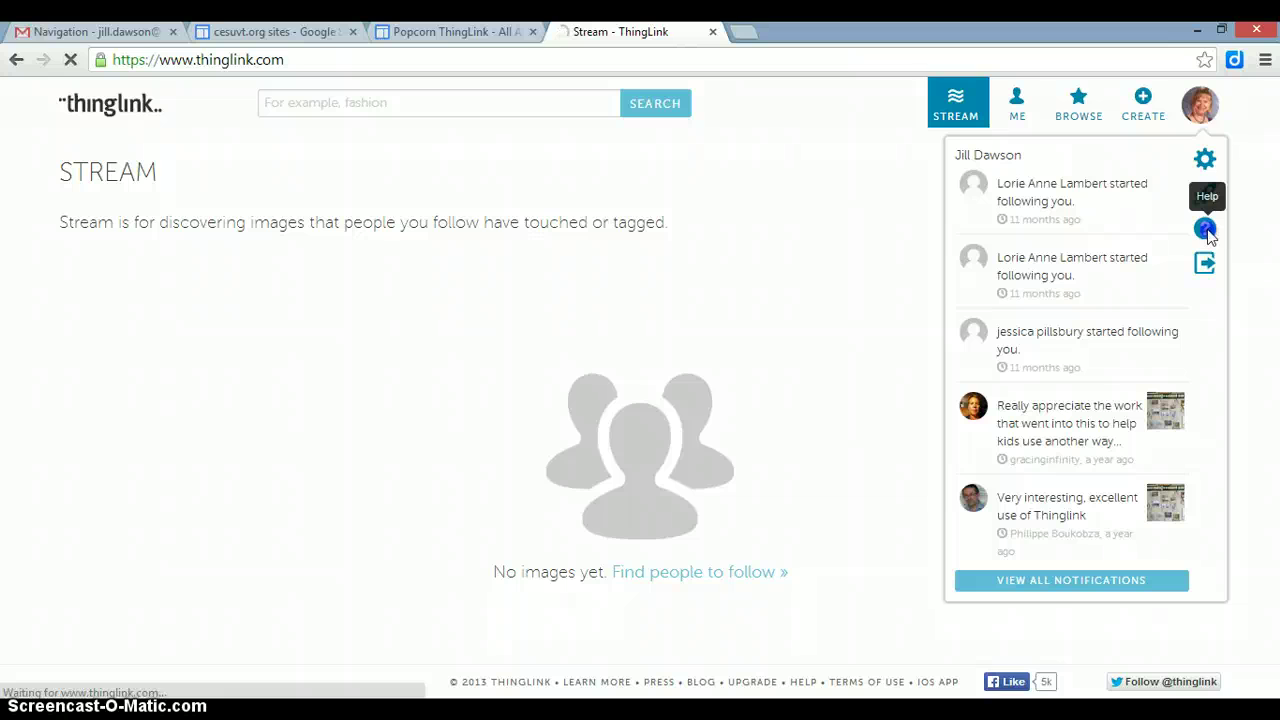
{"action": "left_click_drag", "start_coordinate": [1272, 200], "coordinate": [1271, 334]}
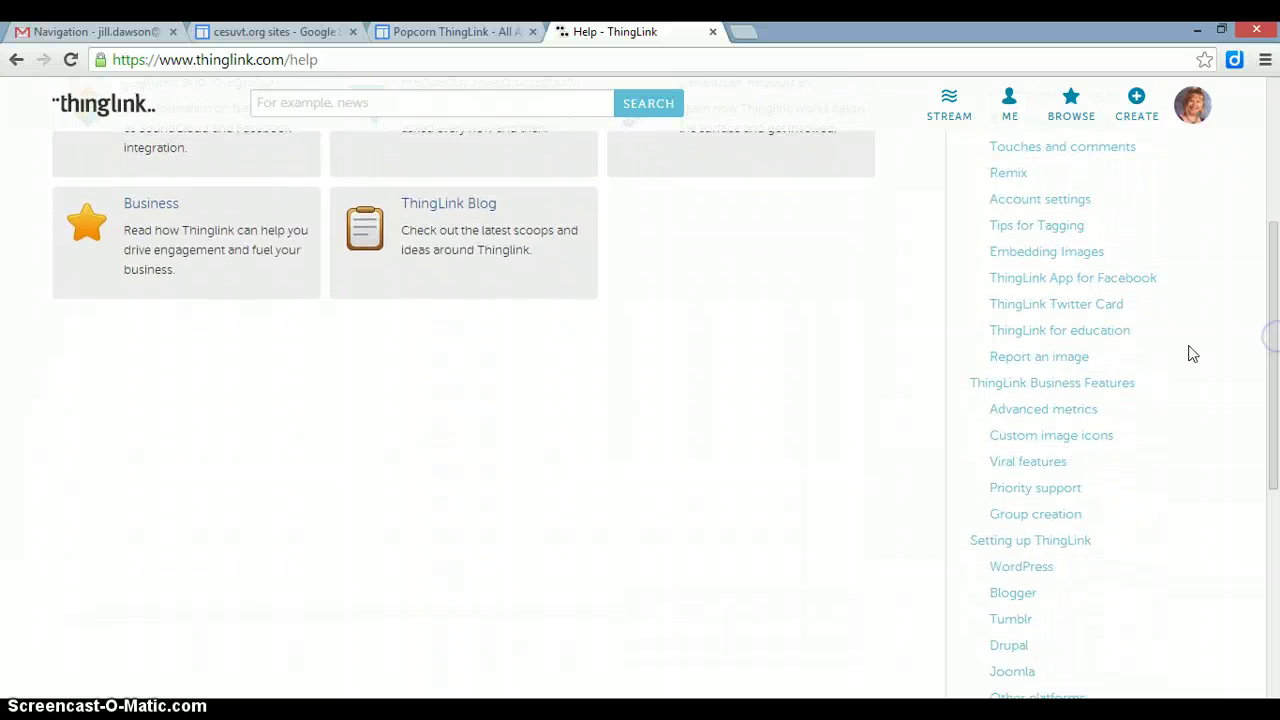
{"action": "left_click", "coordinate": [1050, 262]}
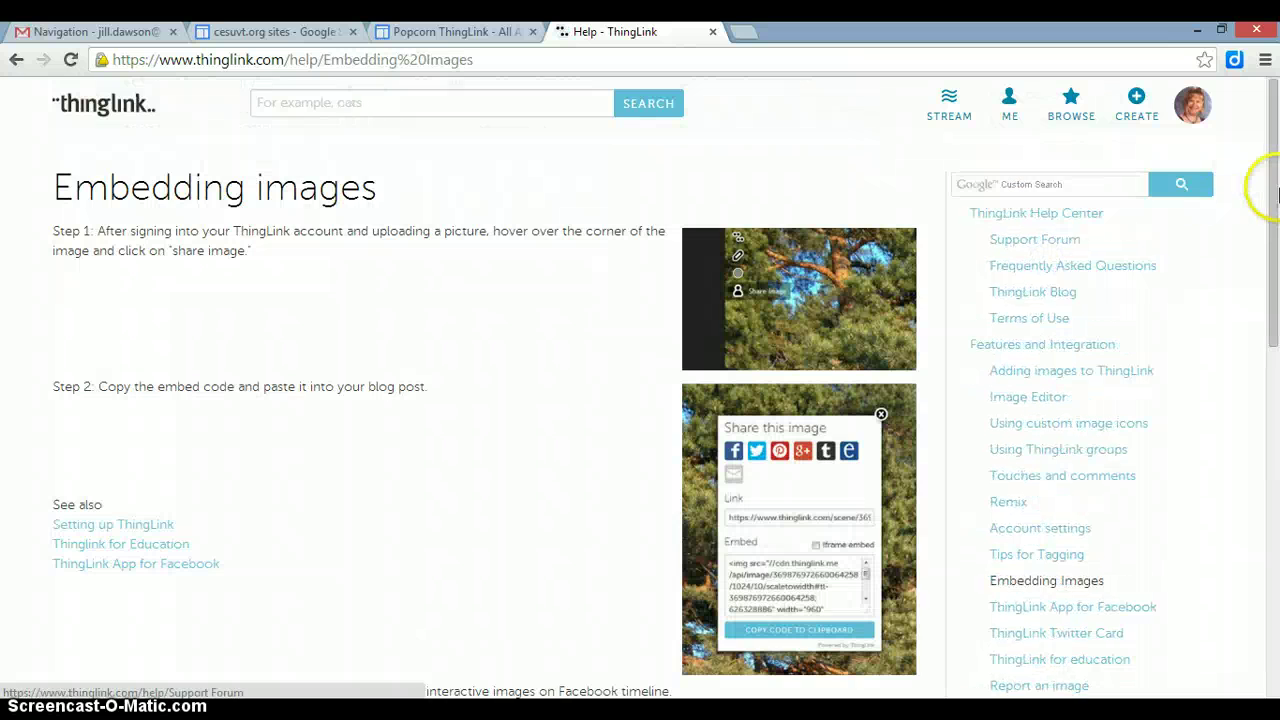
{"action": "left_click_drag", "start_coordinate": [1274, 190], "coordinate": [1275, 478]}
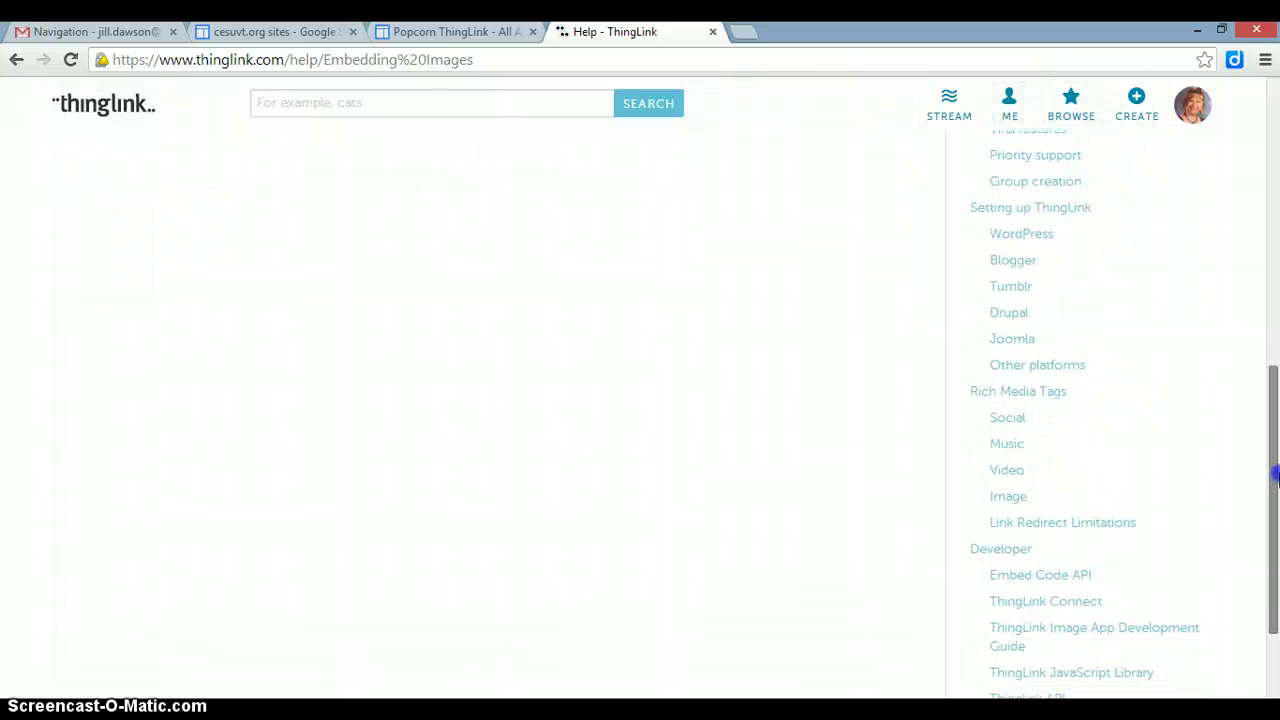
Open the Setup on other platforms help and select the custom ThingLink gadget XML URL
{"action": "left_click", "coordinate": [1059, 374]}
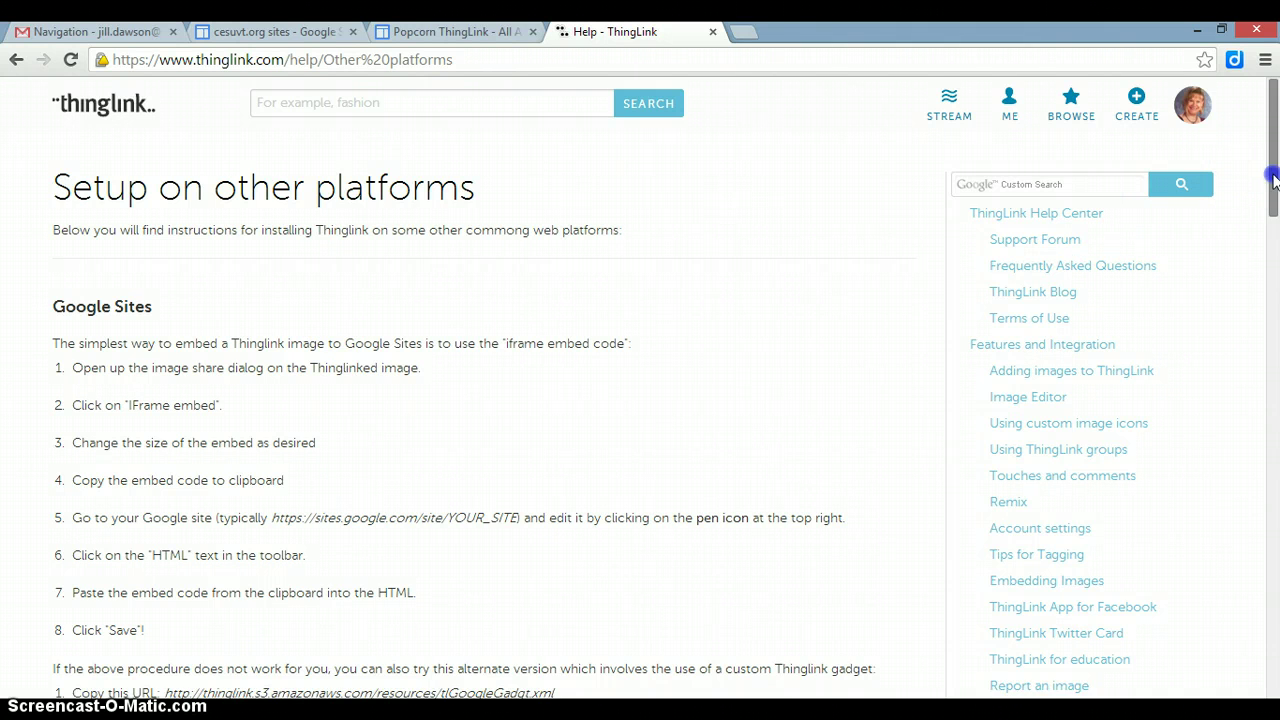
{"action": "left_click_drag", "start_coordinate": [1271, 172], "coordinate": [1271, 223]}
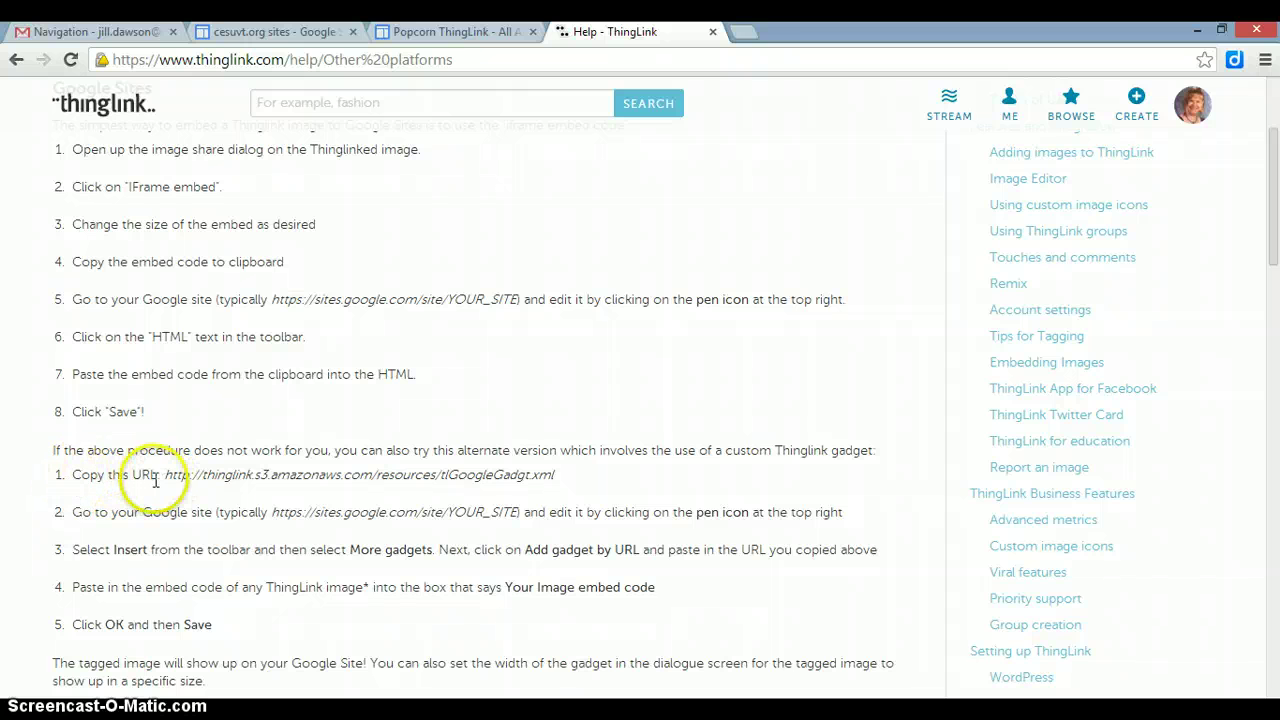
{"action": "mouse_move", "coordinate": [165, 476]}
{"action": "left_mouse_down"}
{"action": "mouse_move", "coordinate": [300, 515]}
{"action": "mouse_move", "coordinate": [490, 512]}
{"action": "mouse_move", "coordinate": [585, 455]}
{"action": "mouse_move", "coordinate": [582, 480]}
{"action": "left_mouse_up"}
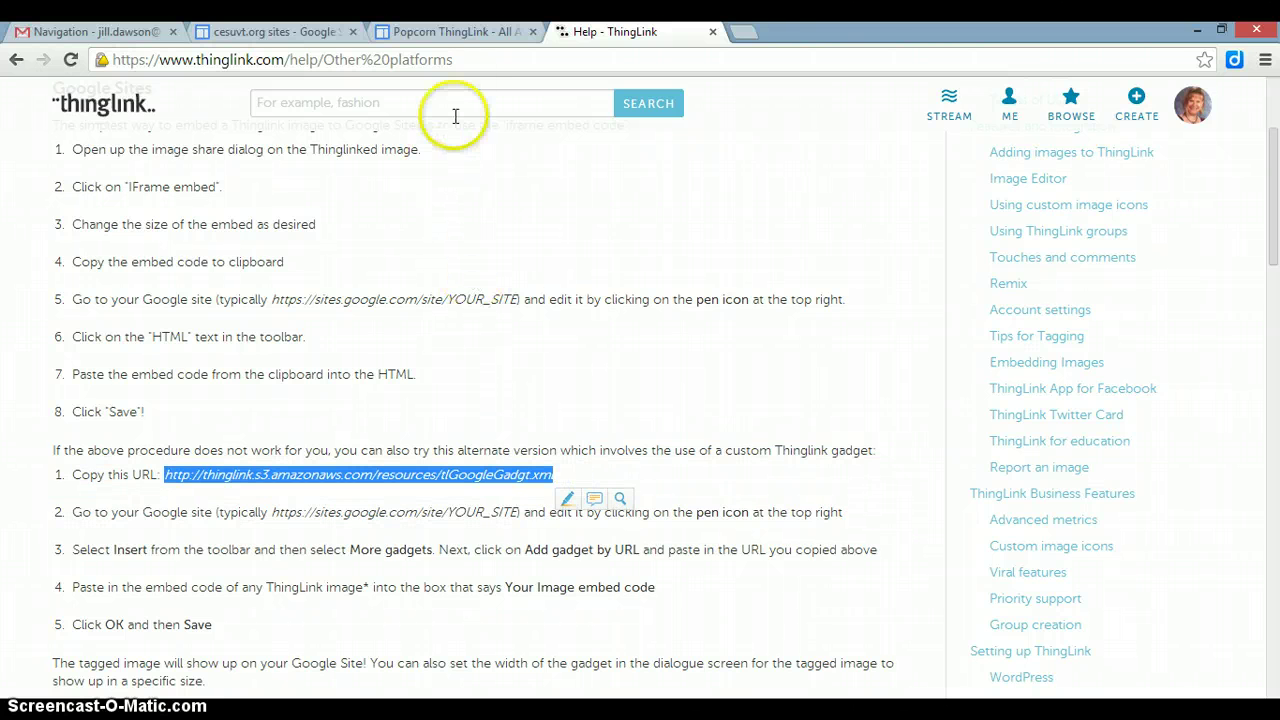
Edit the Popcorn ThingLink page and add a gadget by URL using the pasted ThingLink gadget address
{"action": "left_click", "coordinate": [447, 33]}
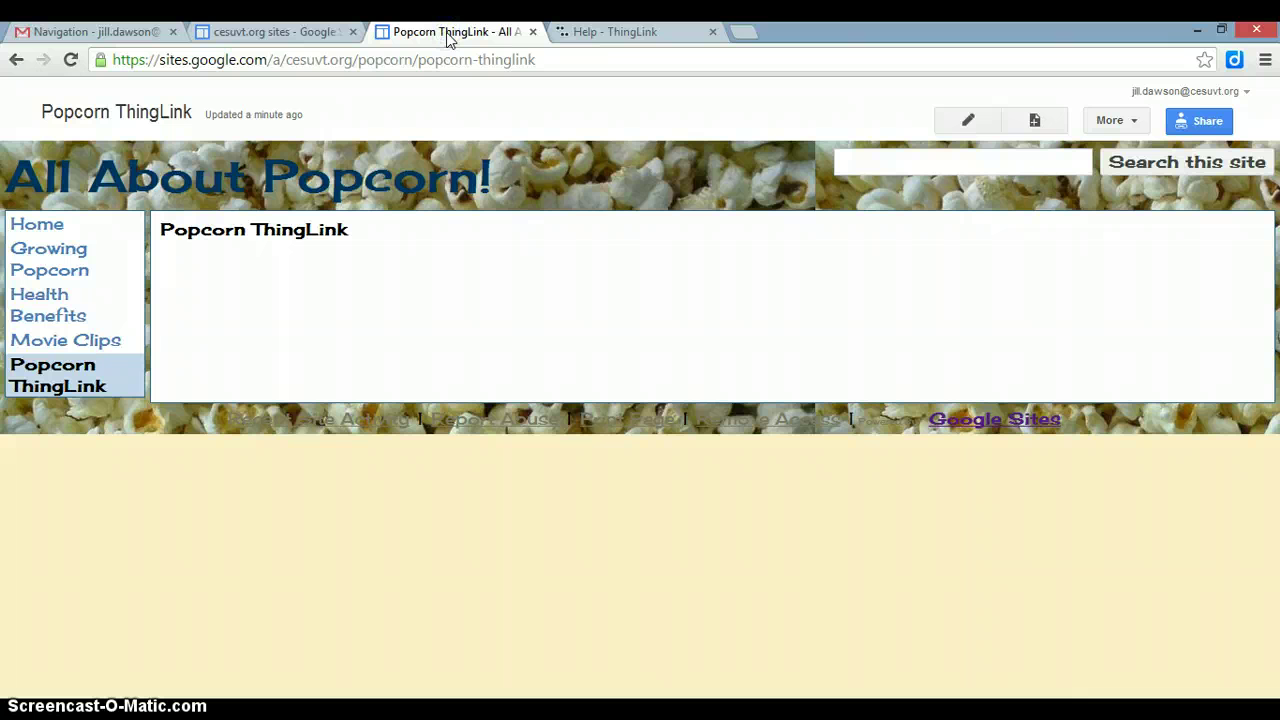
{"action": "left_click", "coordinate": [950, 128]}
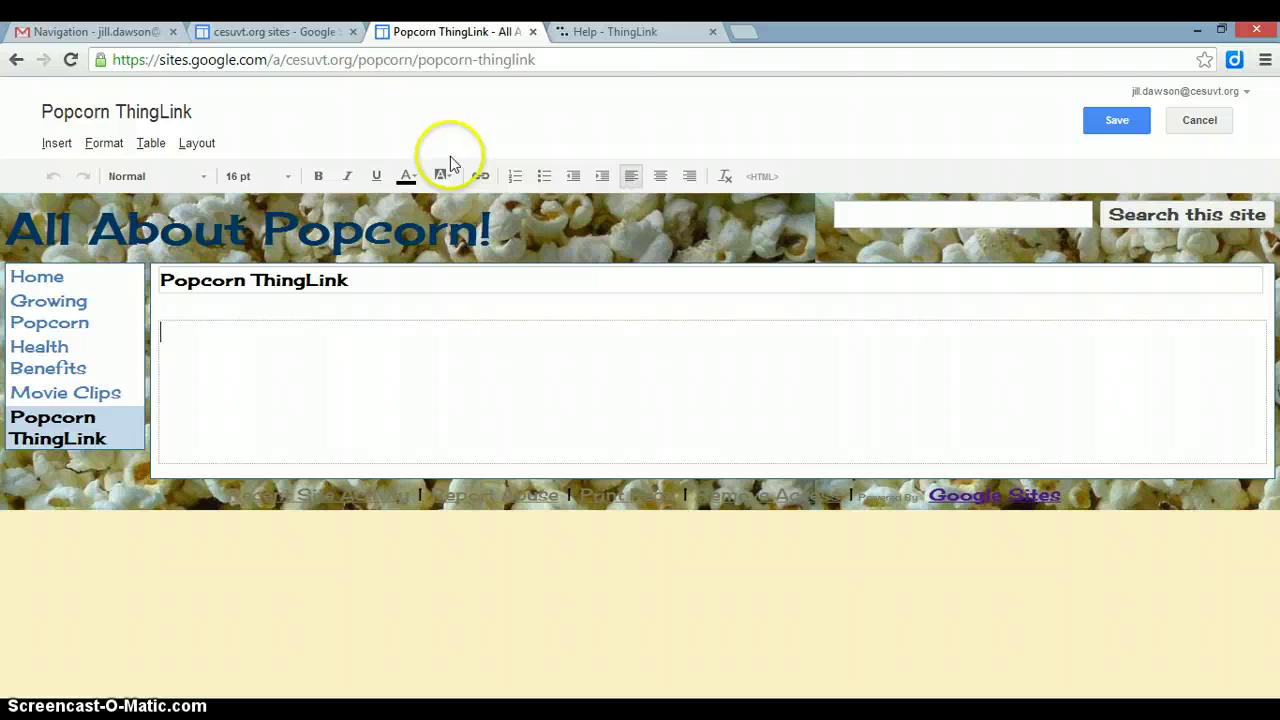
{"action": "left_click", "coordinate": [57, 144]}
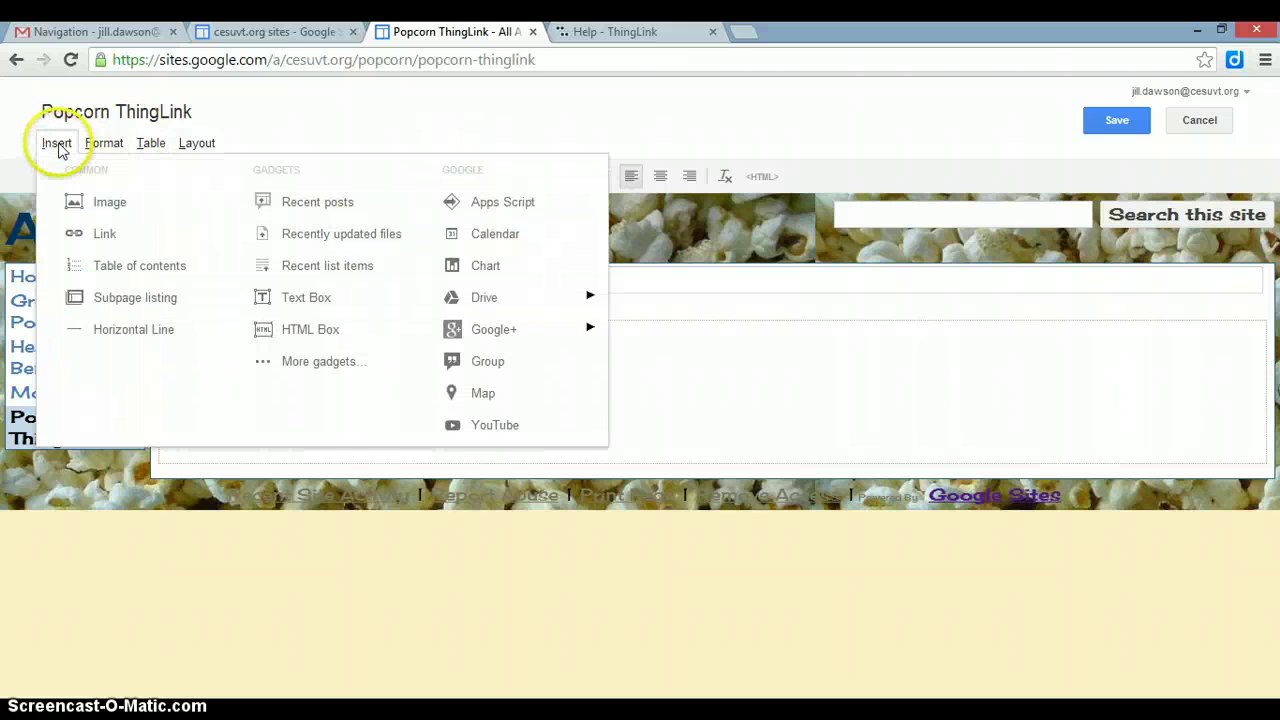
{"action": "left_click", "coordinate": [296, 370]}
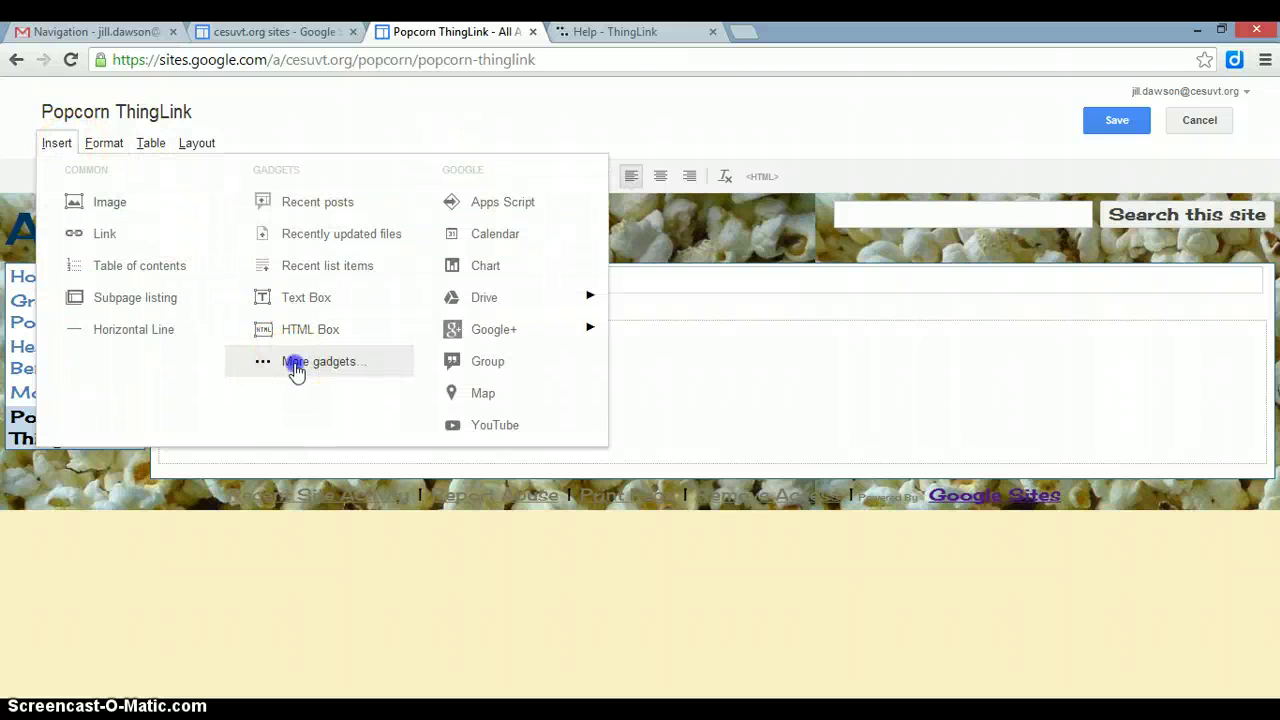
{"action": "left_click", "coordinate": [302, 292]}
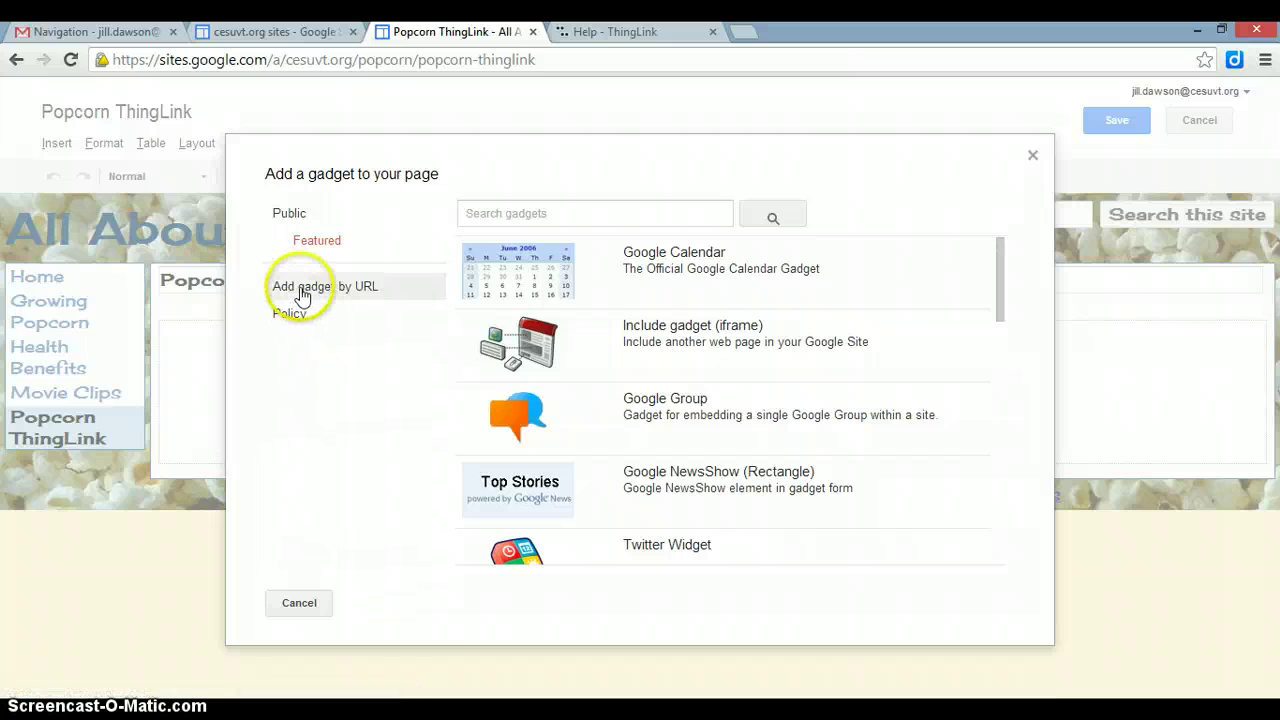
{"action": "left_click", "coordinate": [302, 290]}
{"action": "left_click", "coordinate": [509, 264]}
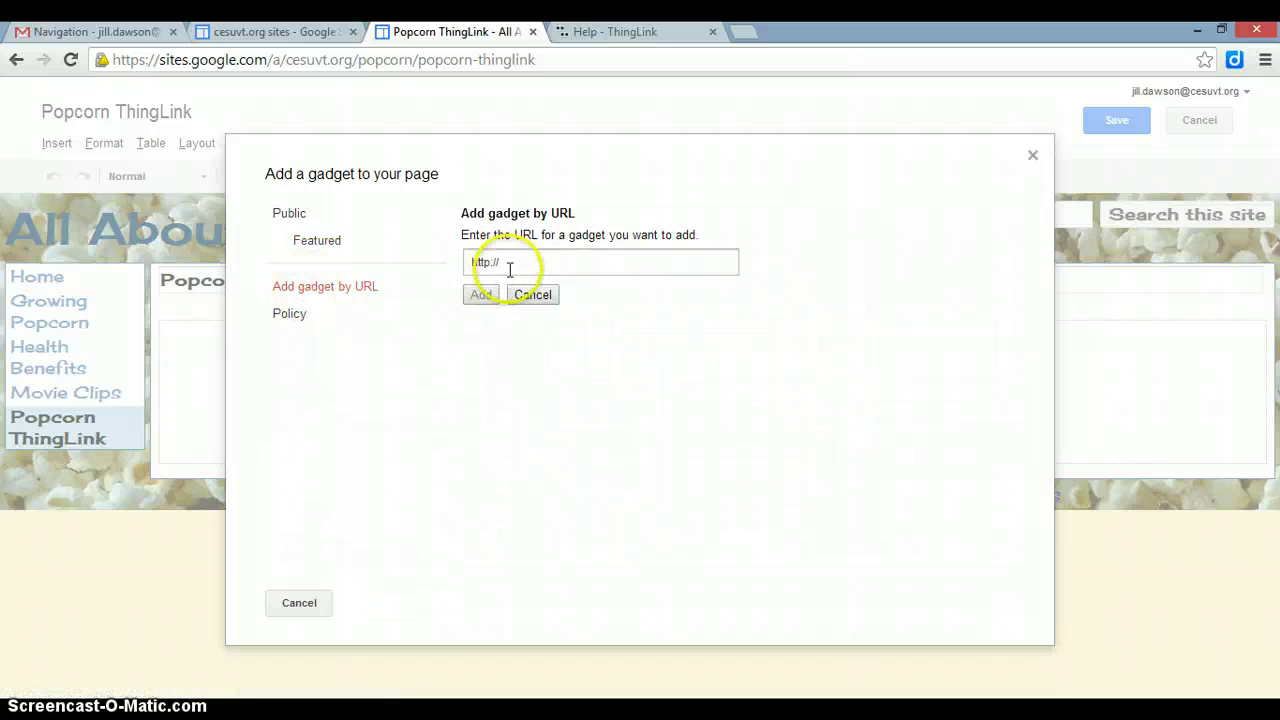
{"action": "left_click_drag", "start_coordinate": [510, 266], "coordinate": [430, 262]}
{"action": "type", "text": "http://thinglink.s3.amazonaws.com/resources/tlGoogleGadget.xml"}
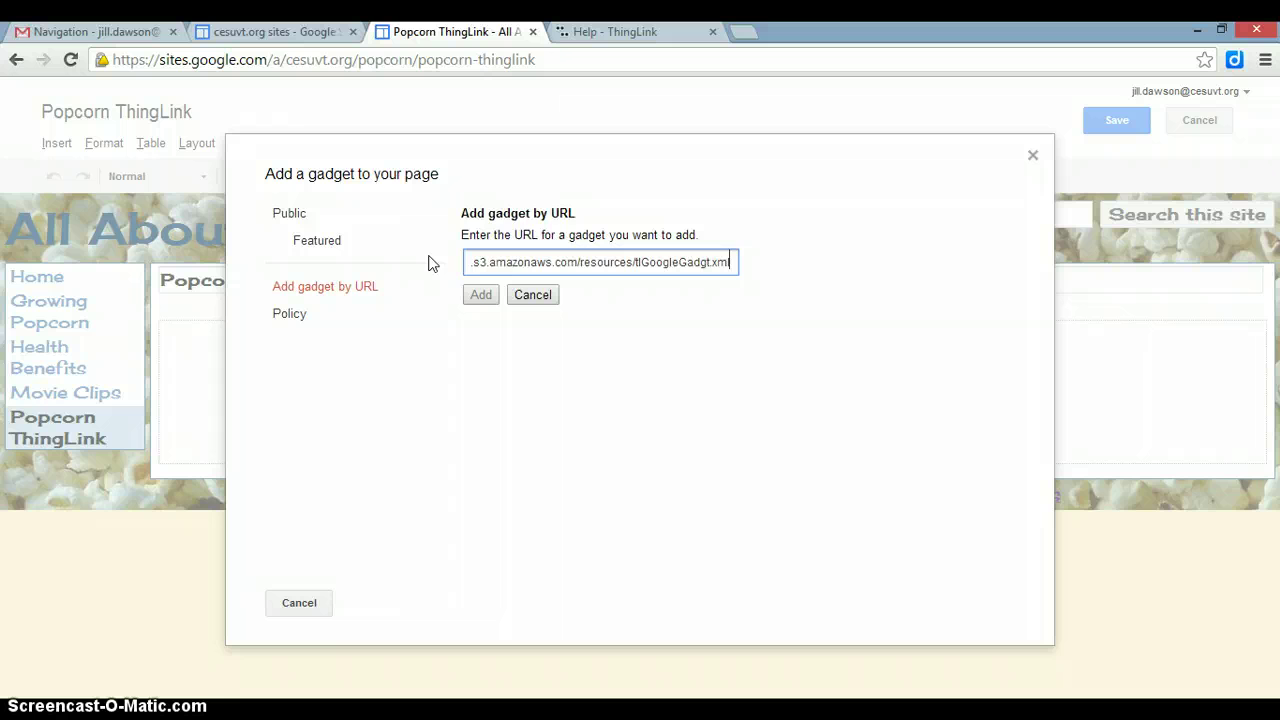
{"action": "left_click", "coordinate": [480, 295]}
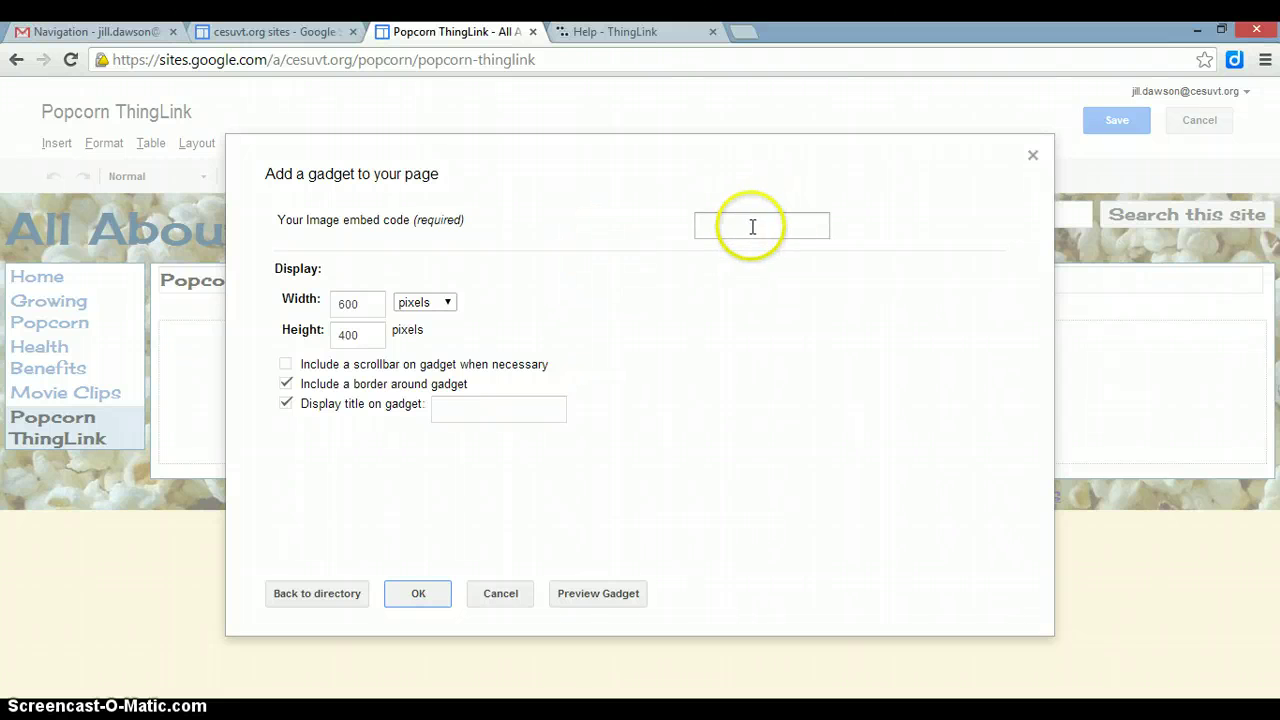
Copy the embed code of the 'A Kernal of Truth About Popcorn!' image from the ThingLink collection
{"action": "left_click", "coordinate": [589, 35]}
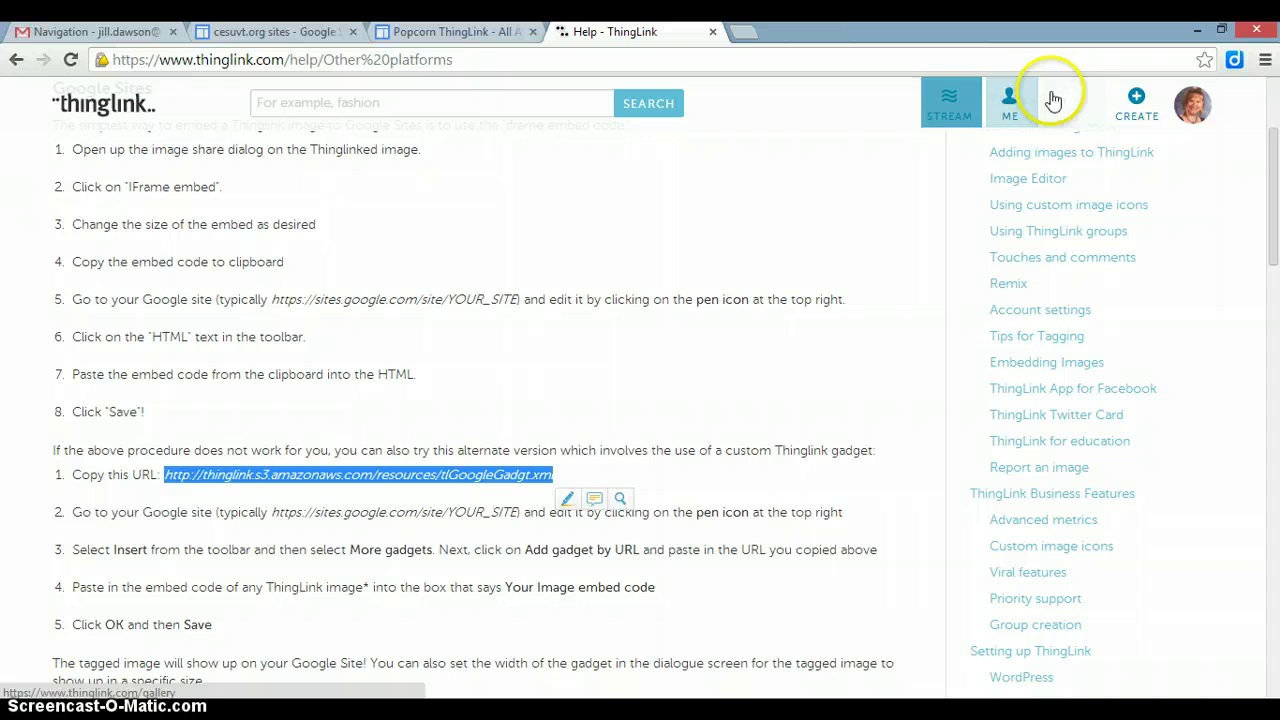
{"action": "left_click", "coordinate": [1010, 101]}
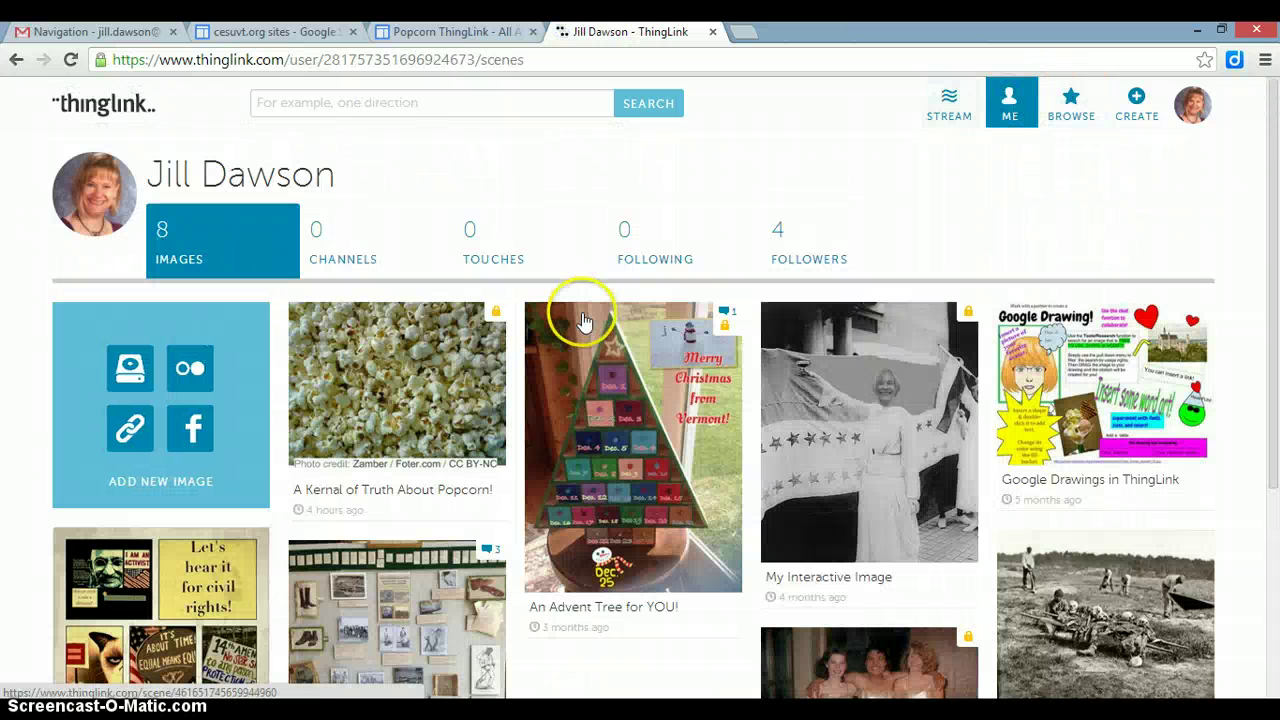
{"action": "left_click", "coordinate": [410, 385]}
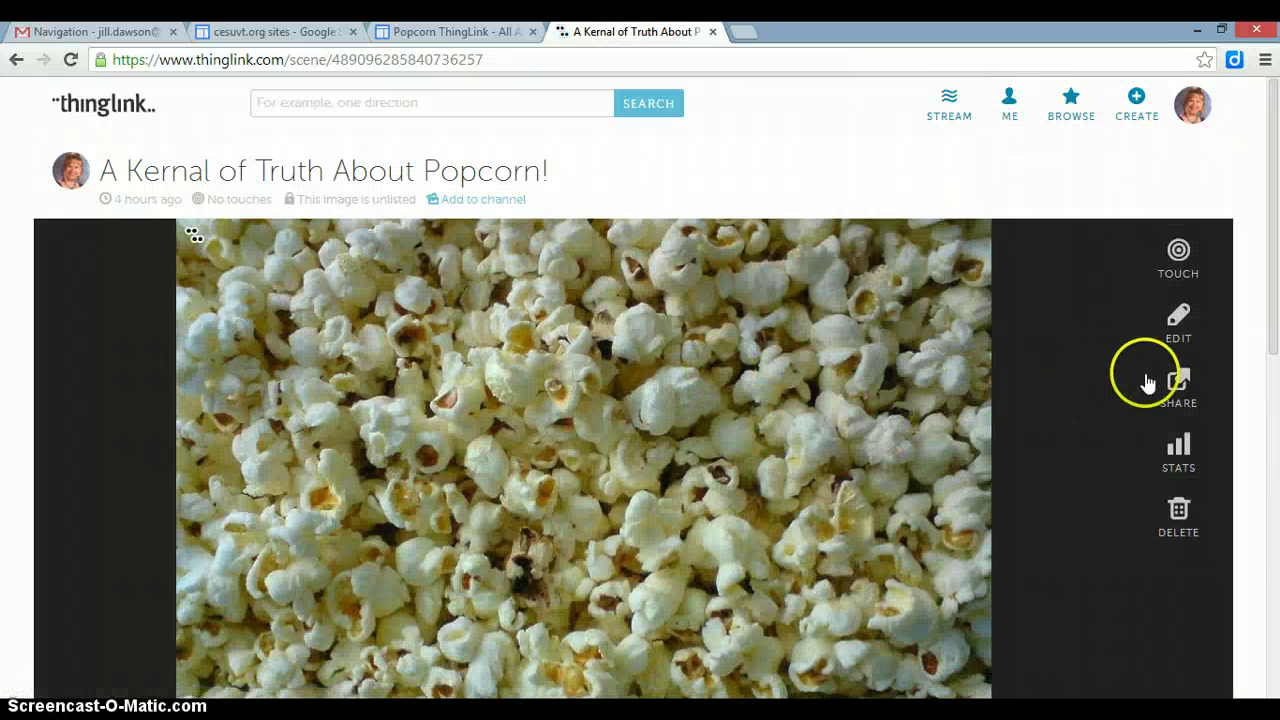
{"action": "left_click", "coordinate": [1177, 380]}
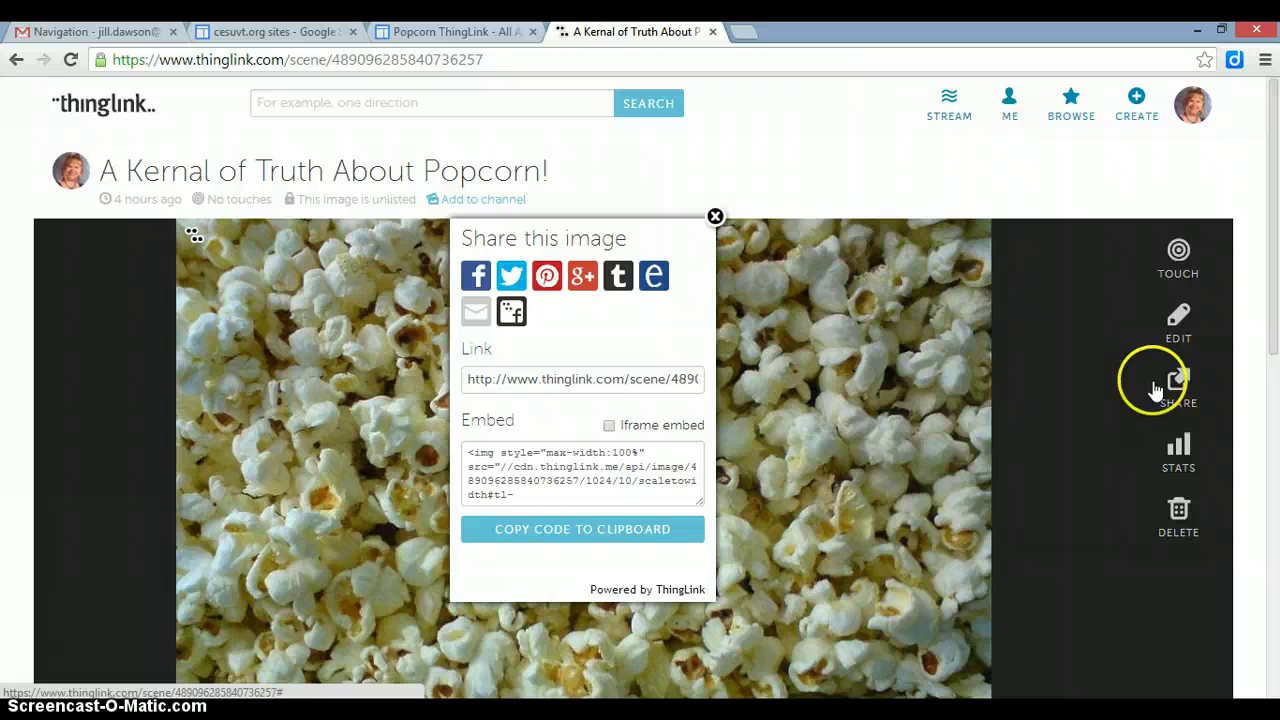
{"action": "left_click", "coordinate": [560, 481]}
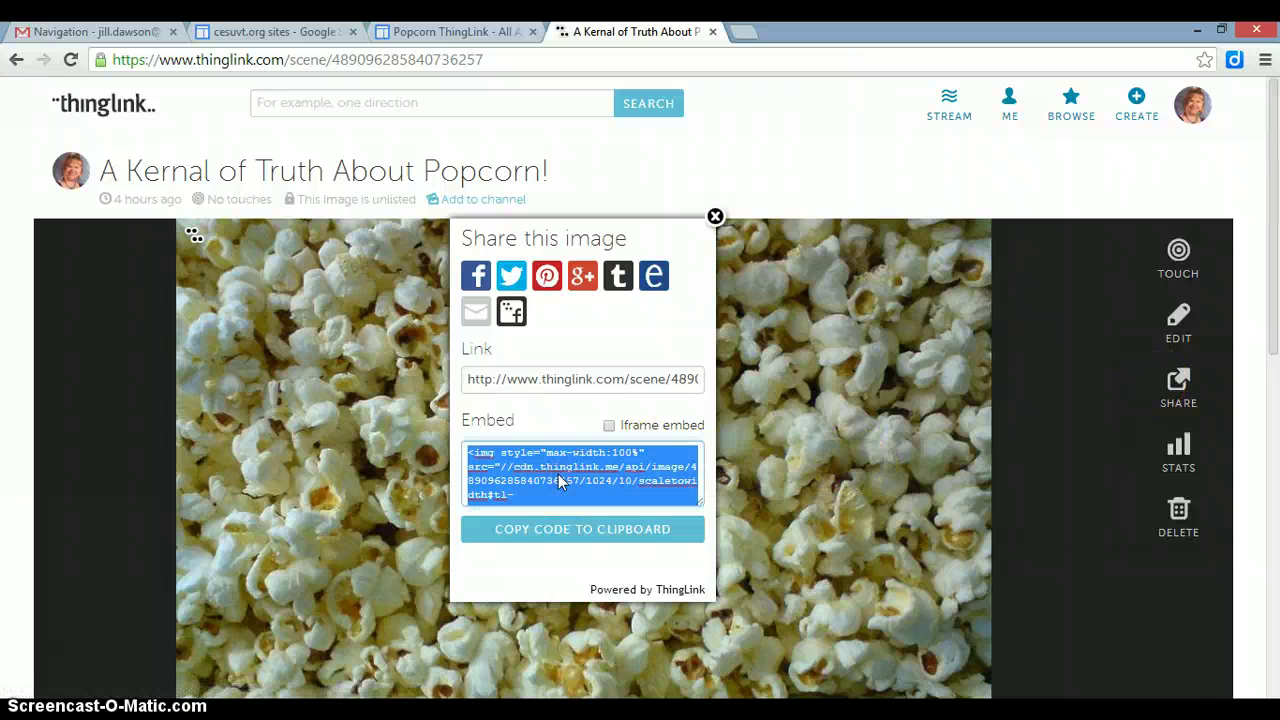
{"action": "left_click", "coordinate": [558, 537]}
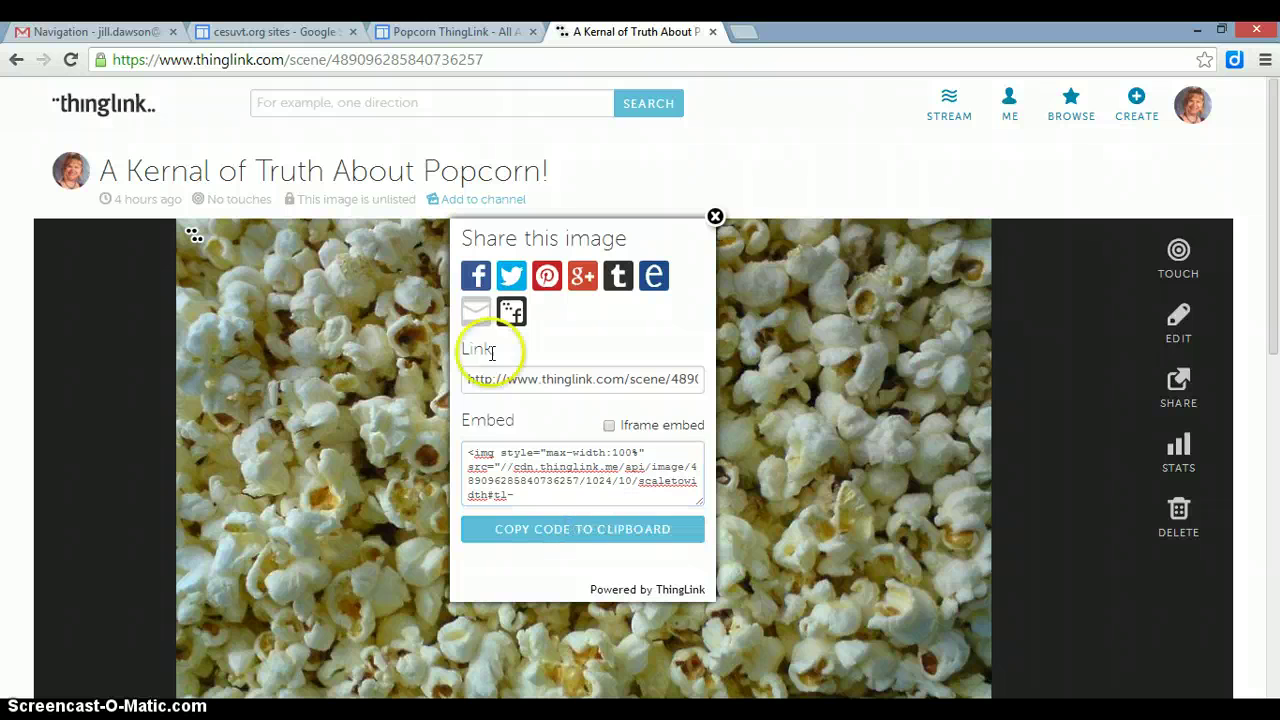
Paste the embed code, title the gadget 'A Kernal of Truth About Popcorn', preview it and insert it
{"action": "left_click", "coordinate": [440, 32]}
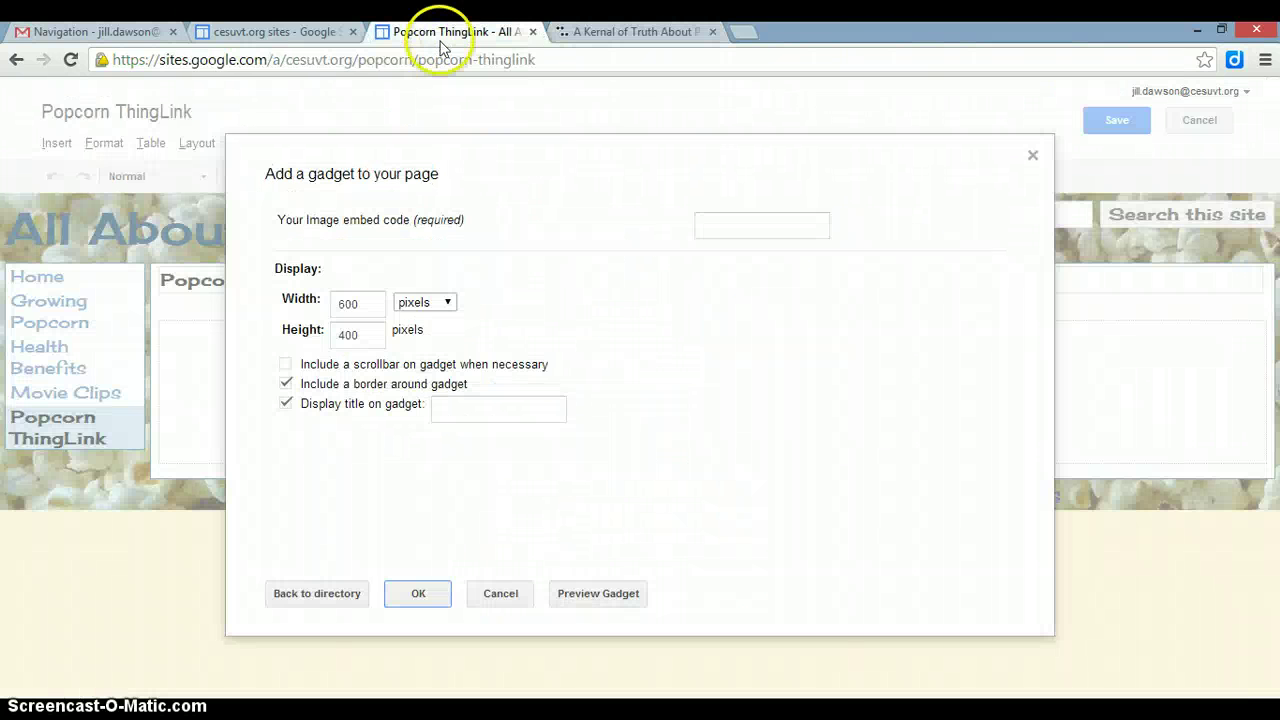
{"action": "left_click", "coordinate": [705, 223]}
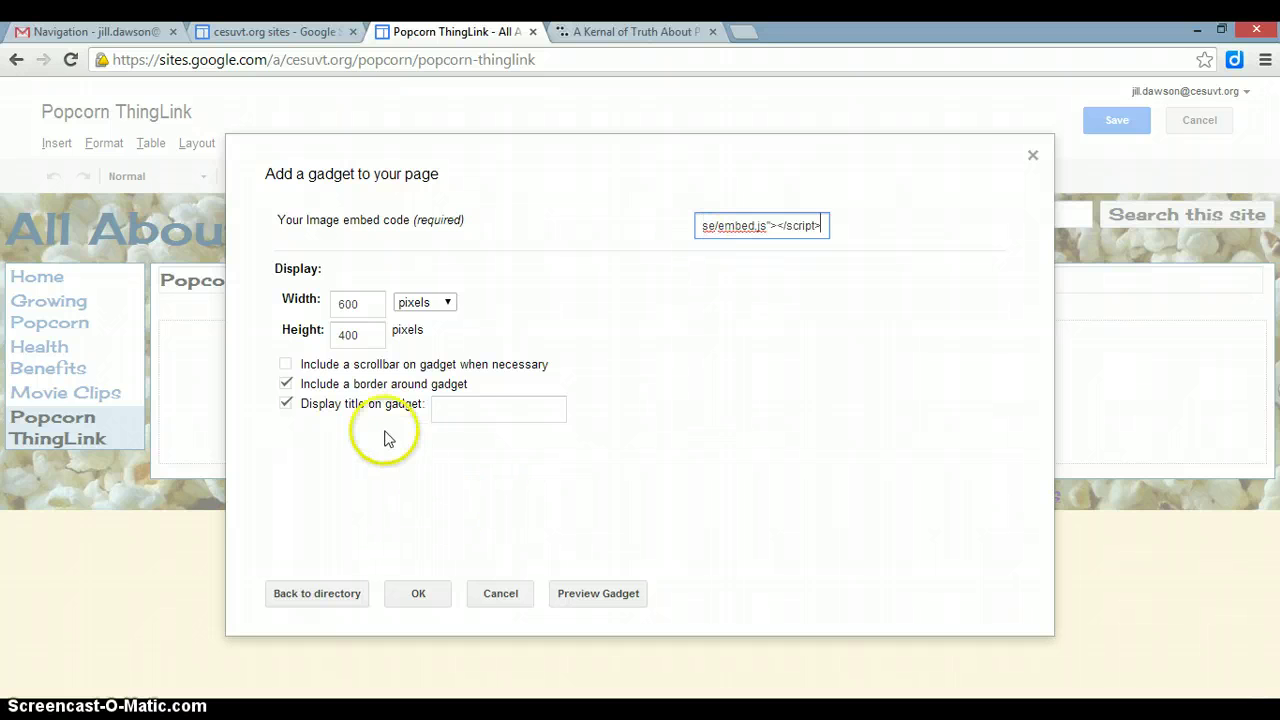
{"action": "left_click", "coordinate": [437, 409]}
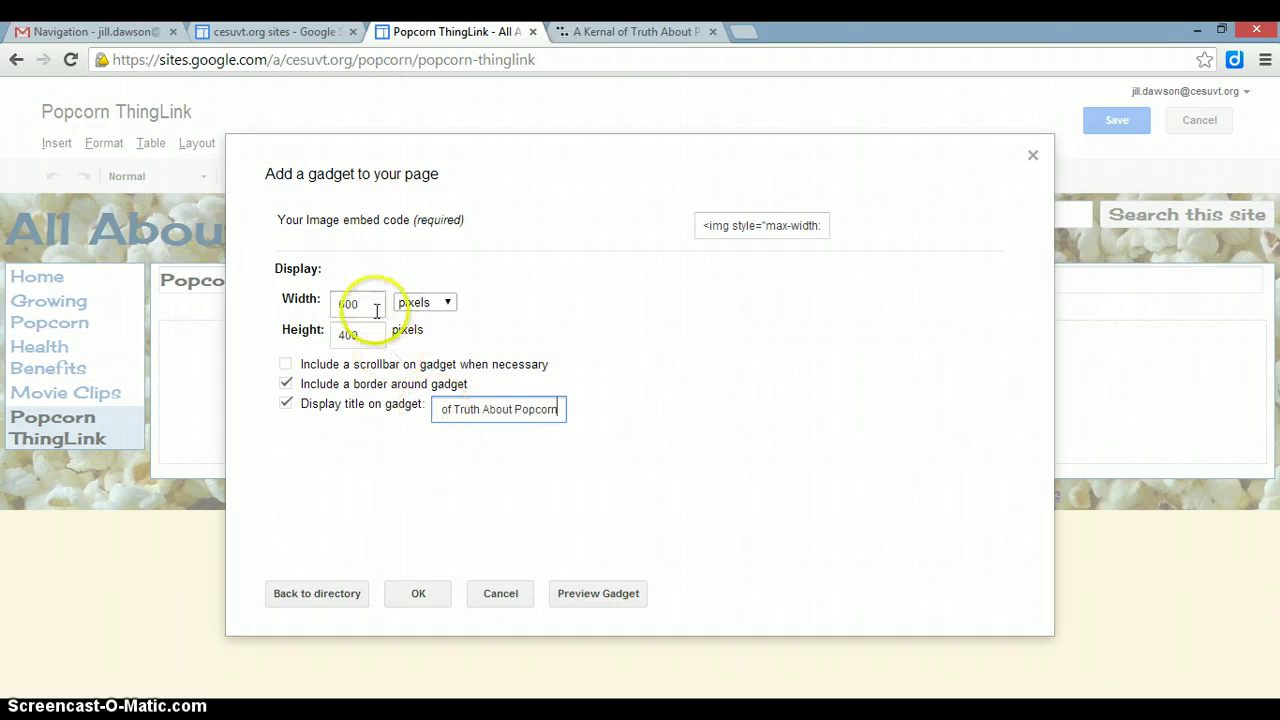
{"action": "left_click", "coordinate": [582, 594]}
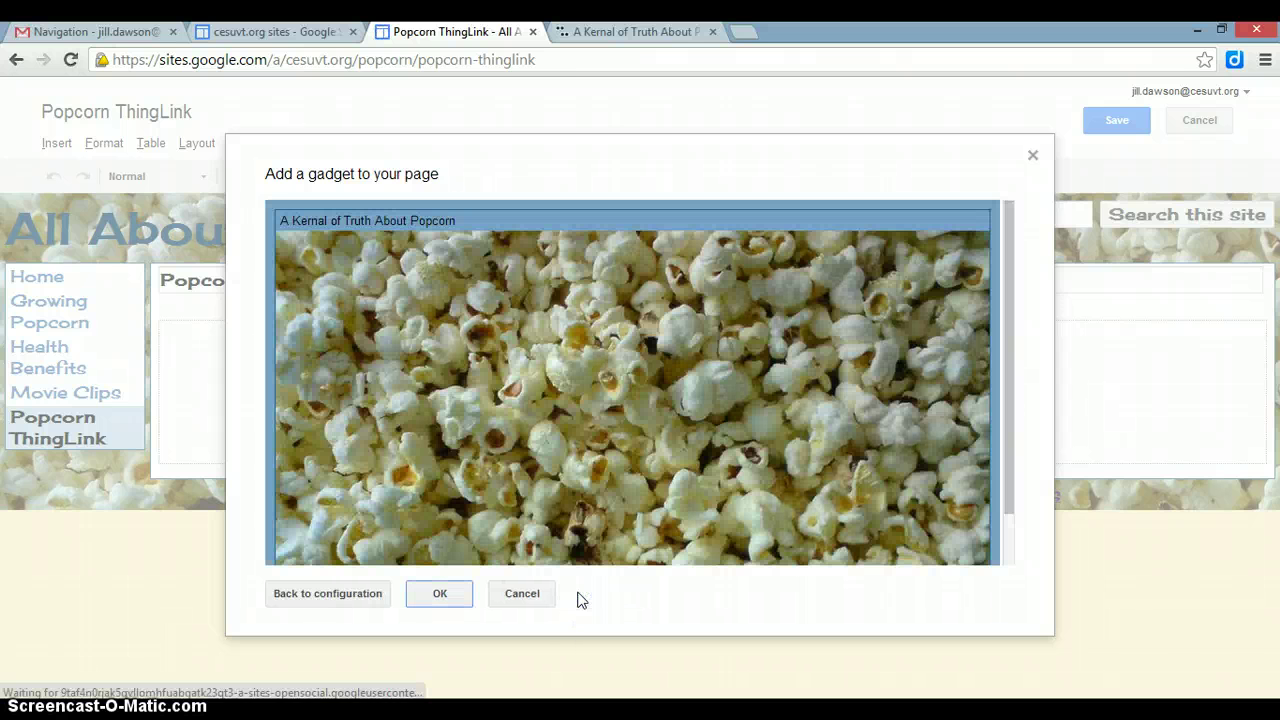
{"action": "left_click", "coordinate": [452, 597]}
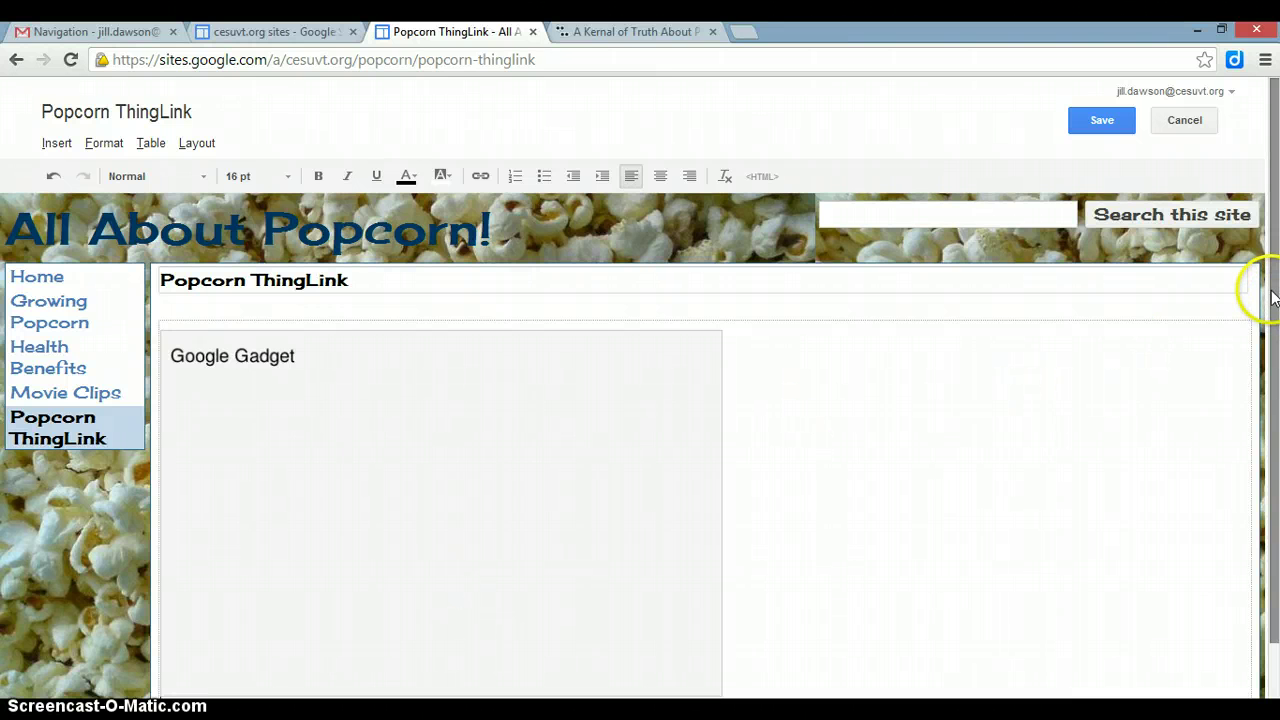
Align the ThingLink gadget to the center and save the page
{"action": "left_click_drag", "start_coordinate": [1272, 297], "coordinate": [1260, 449]}
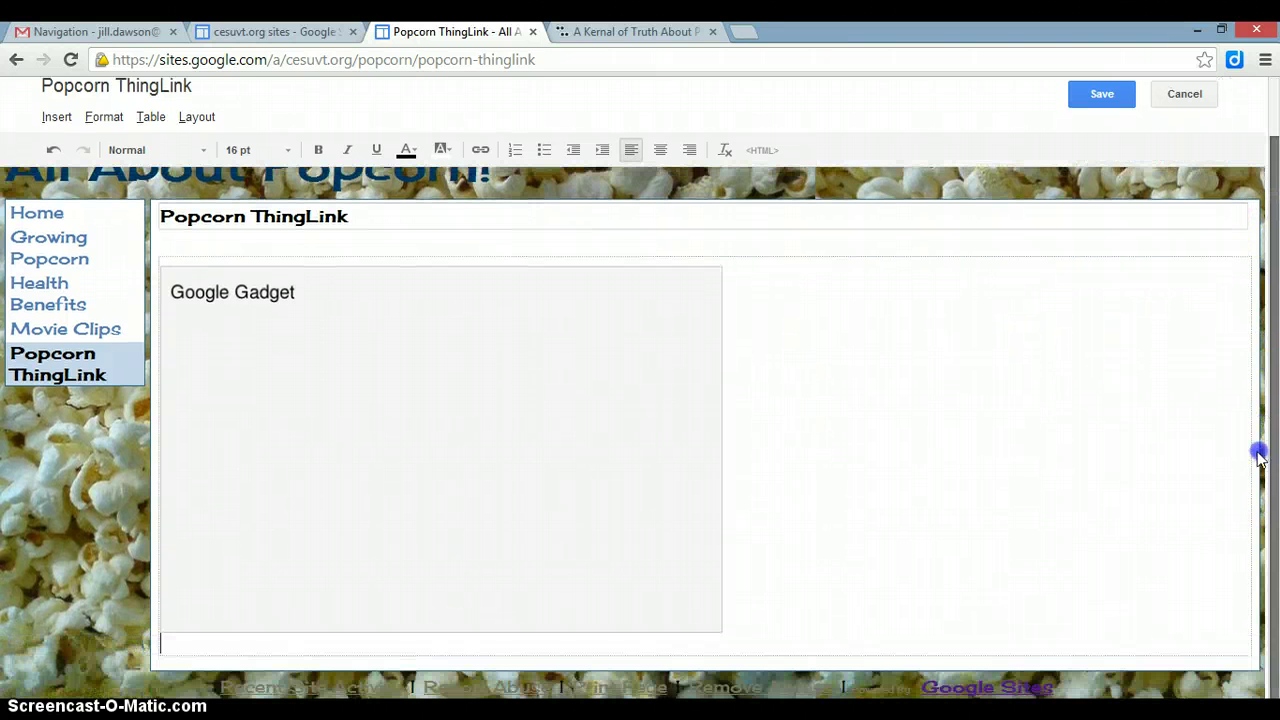
{"action": "left_click", "coordinate": [374, 614]}
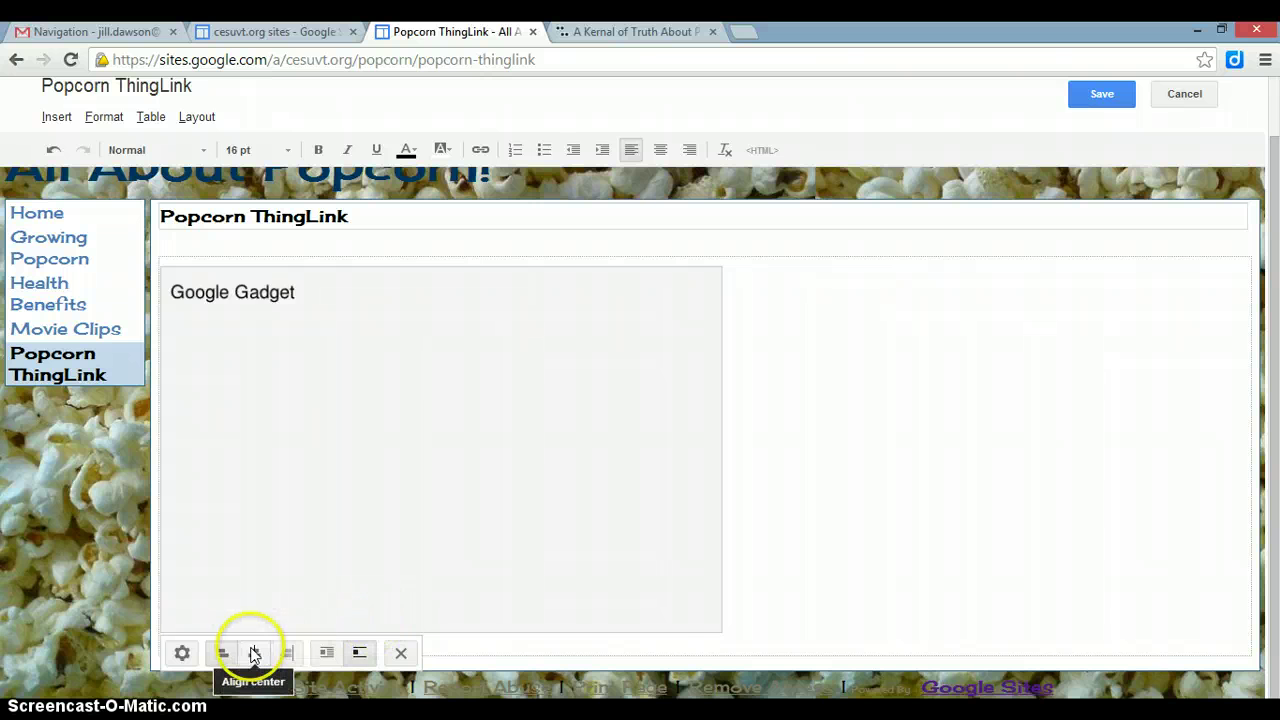
{"action": "left_click", "coordinate": [253, 654]}
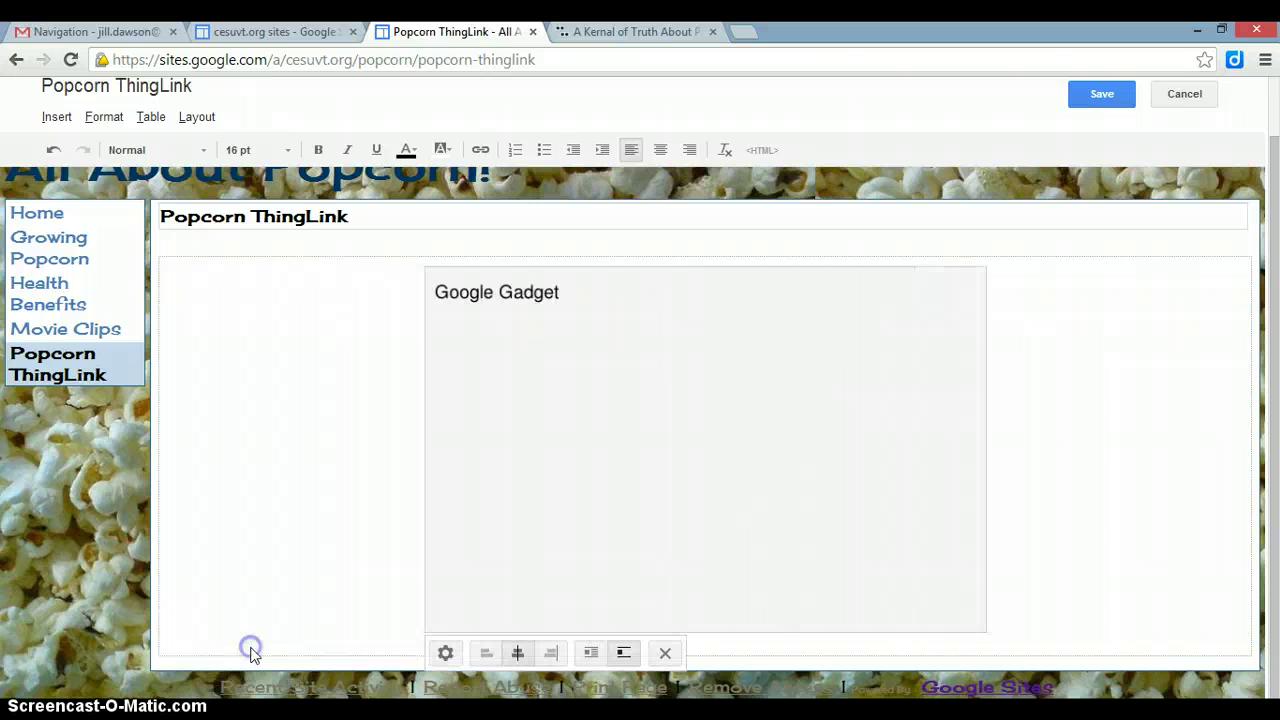
{"action": "left_click", "coordinate": [1088, 95]}
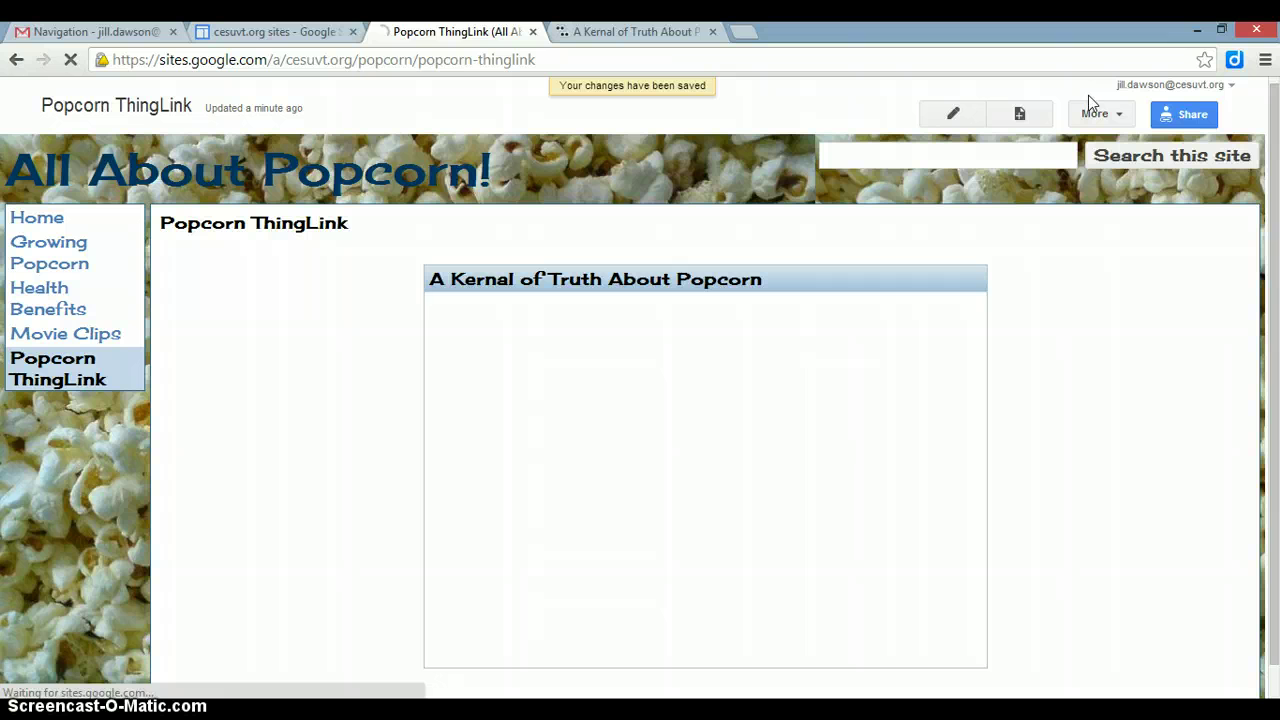
Preview the popcorn image's video tags and play the goofy popcorn video
{"action": "left_click_drag", "start_coordinate": [1274, 128], "coordinate": [1270, 166]}
{"action": "mouse_move", "coordinate": [738, 372]}
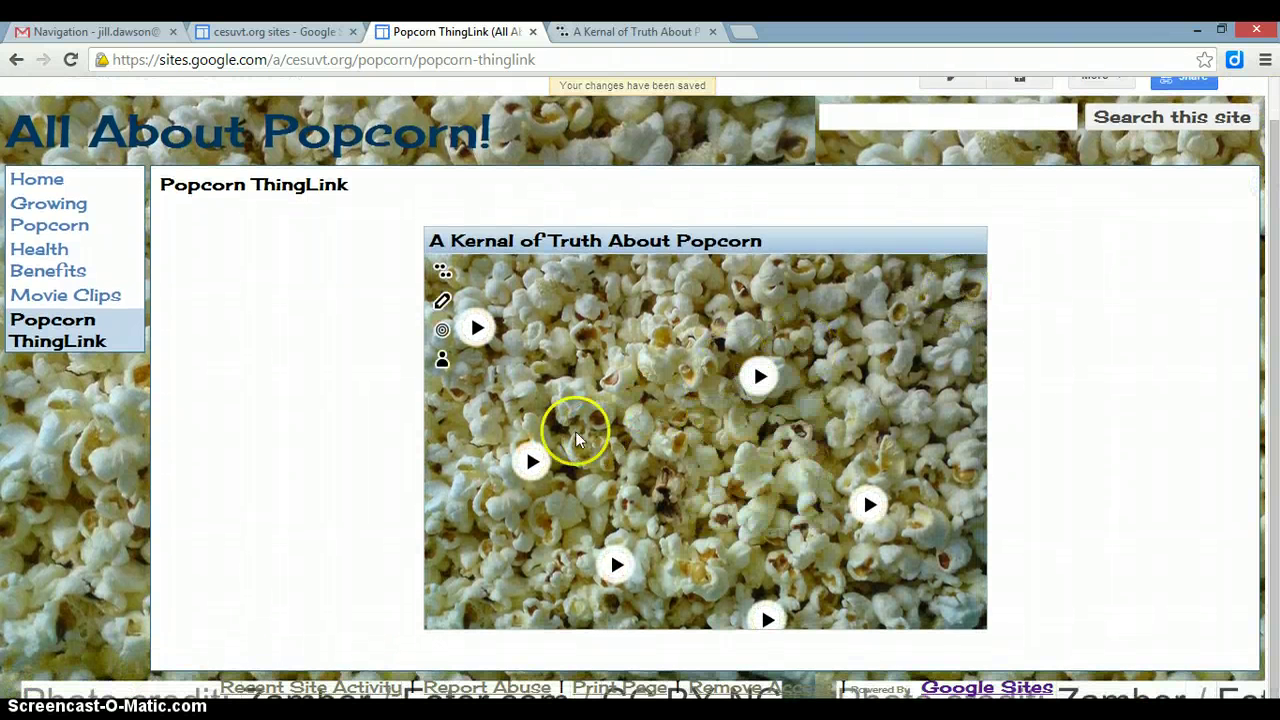
{"action": "mouse_move", "coordinate": [522, 466]}
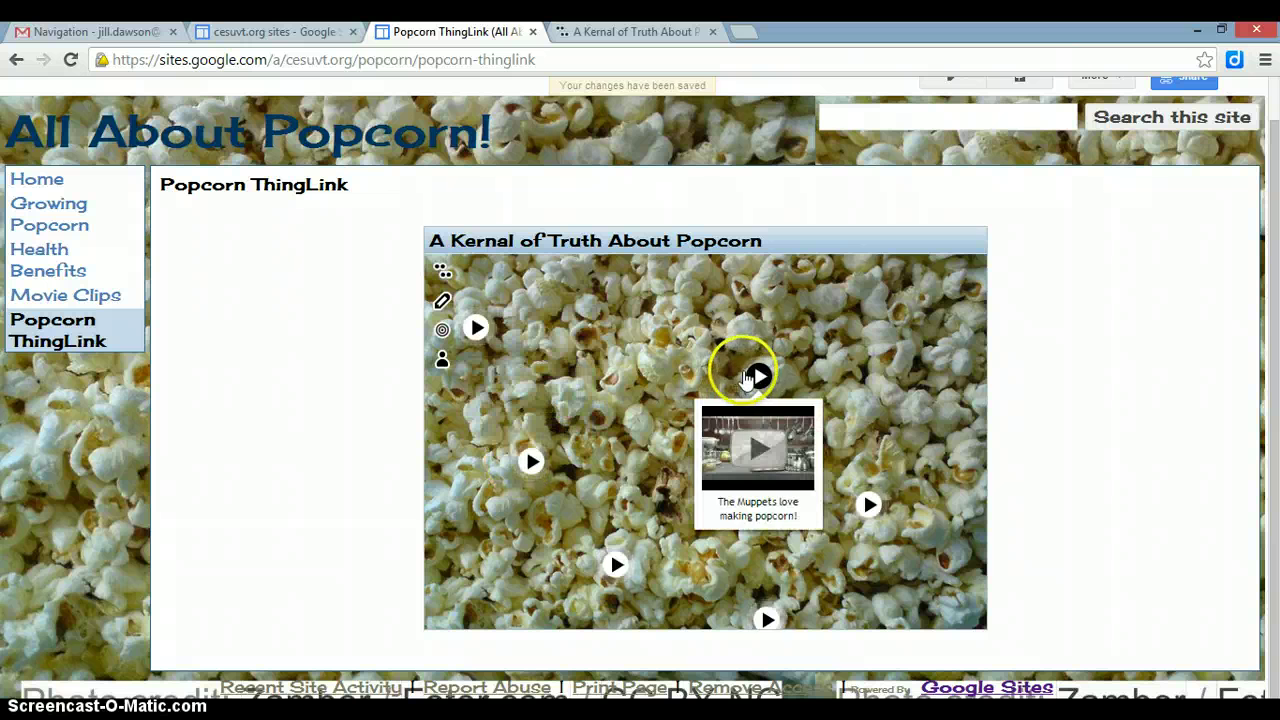
{"action": "mouse_move", "coordinate": [870, 510]}
{"action": "mouse_move", "coordinate": [767, 617]}
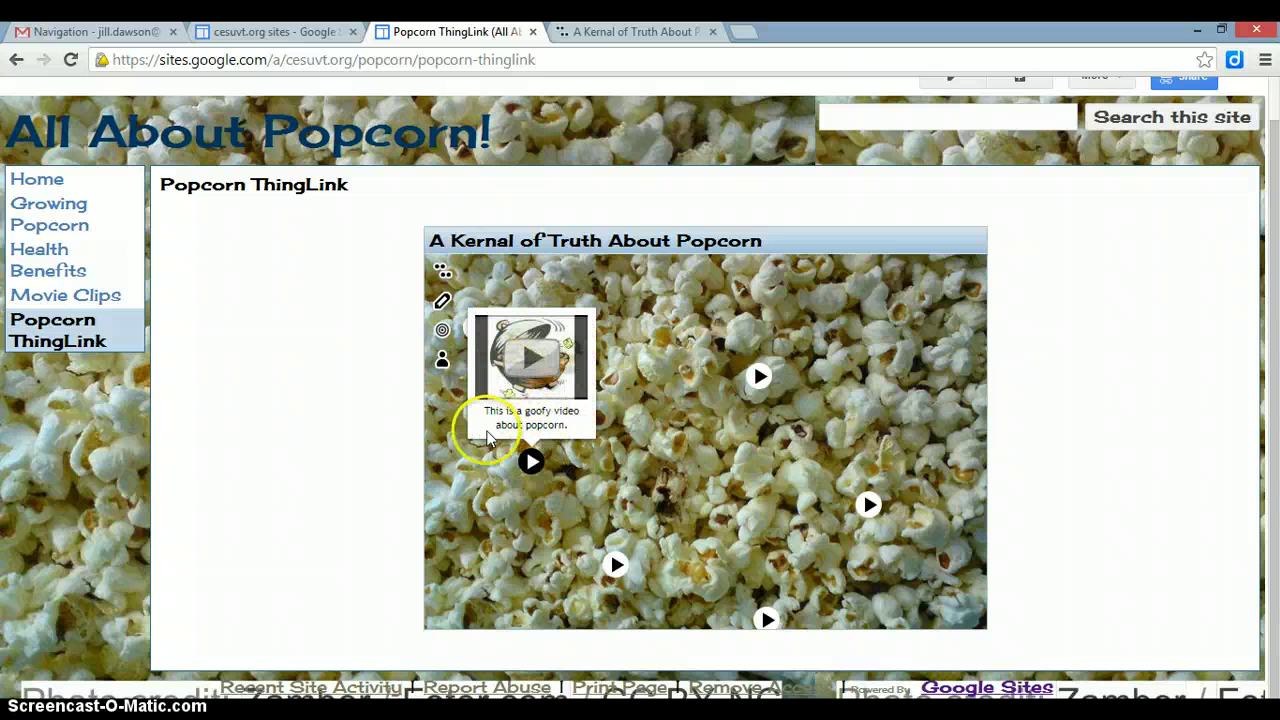
{"action": "mouse_move", "coordinate": [487, 343]}
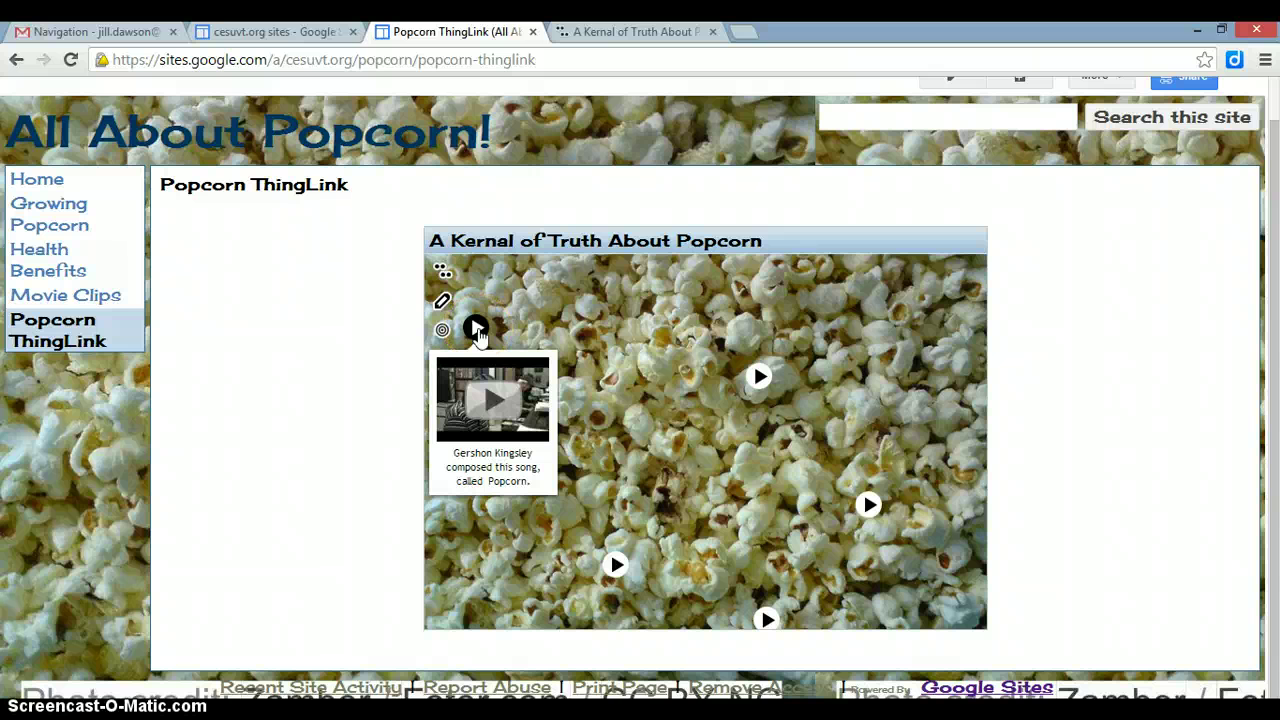
{"action": "mouse_move", "coordinate": [531, 461]}
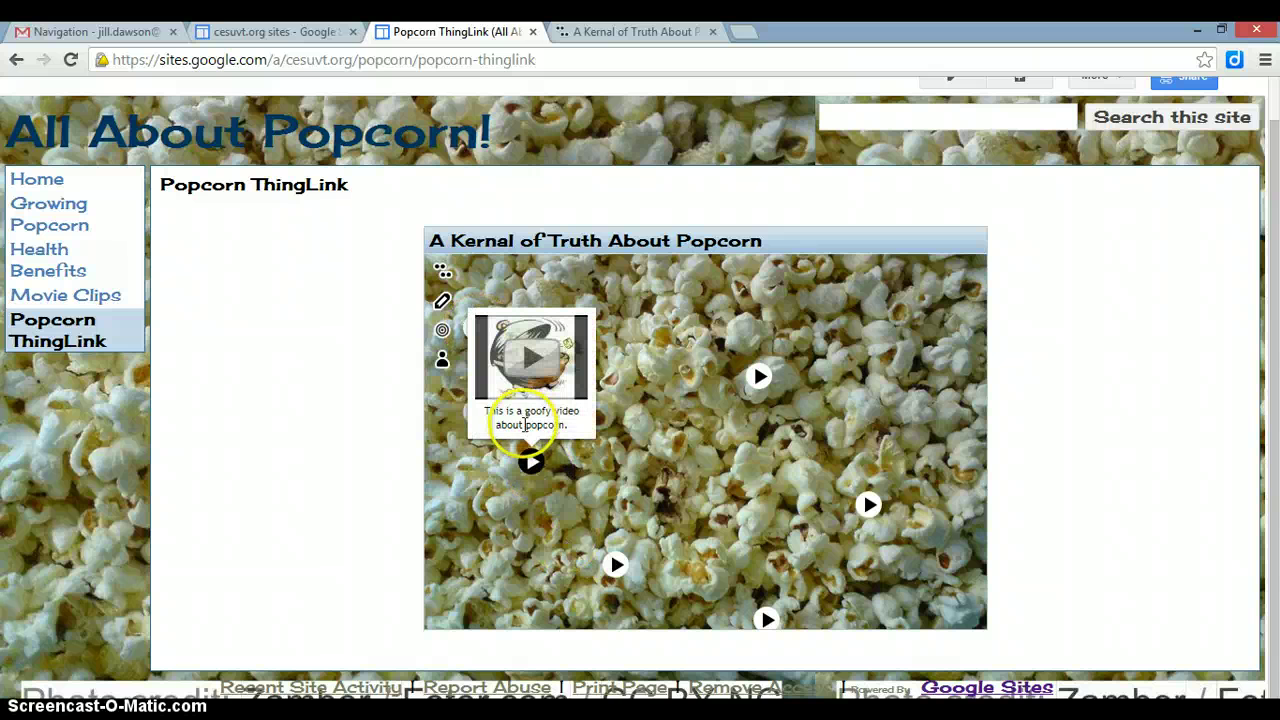
{"action": "left_click", "coordinate": [533, 361]}
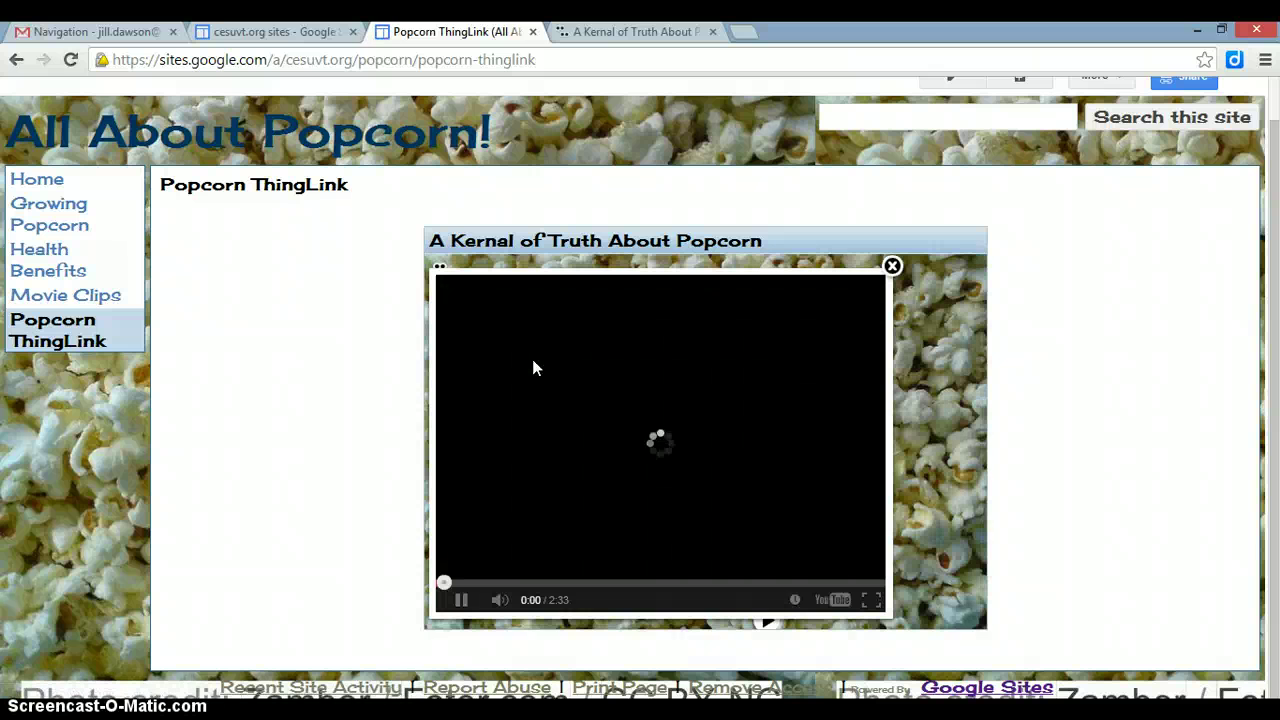